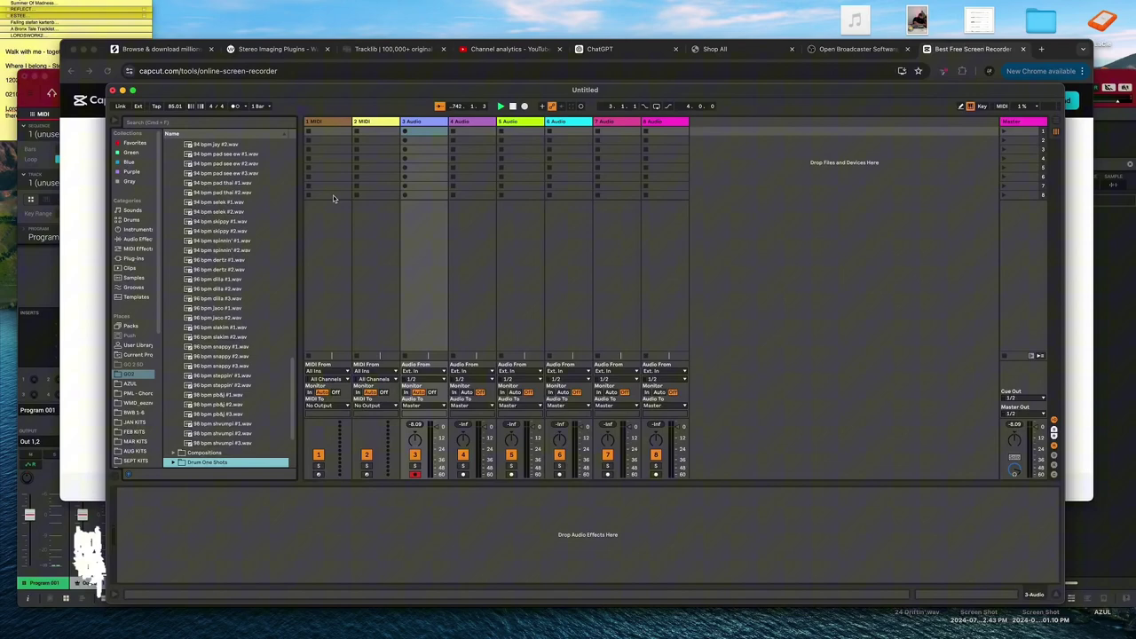
Step: Open the recent 08/22/24 Serious.als set, discarding the unsaved Untitled set
{"action": "left_click", "coordinate": [57, 6]}
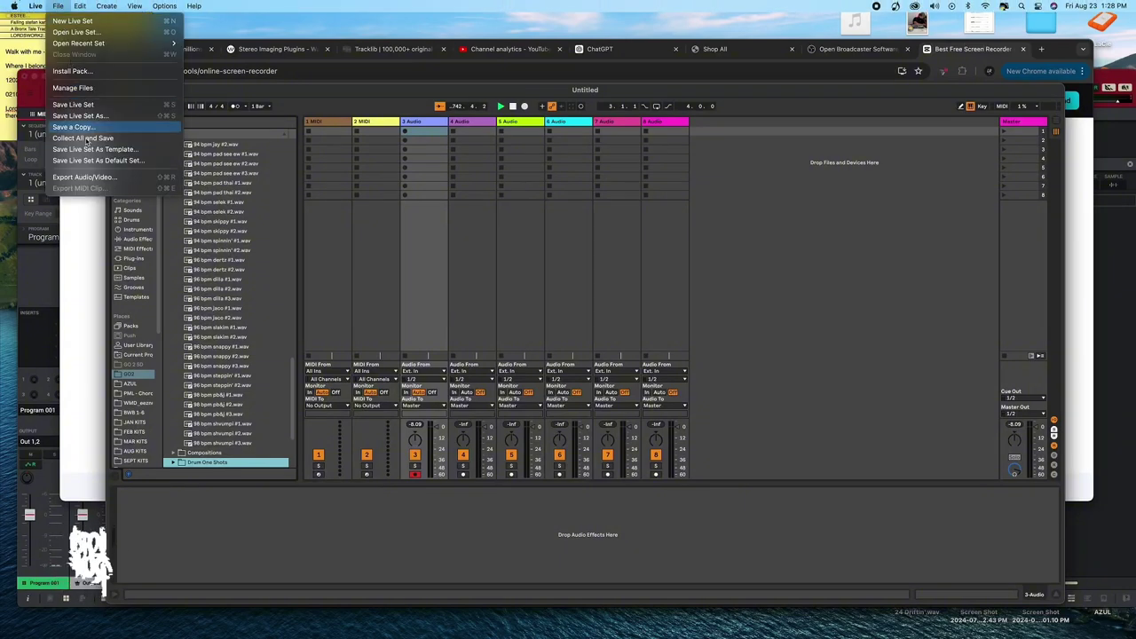
{"action": "mouse_move", "coordinate": [91, 43]}
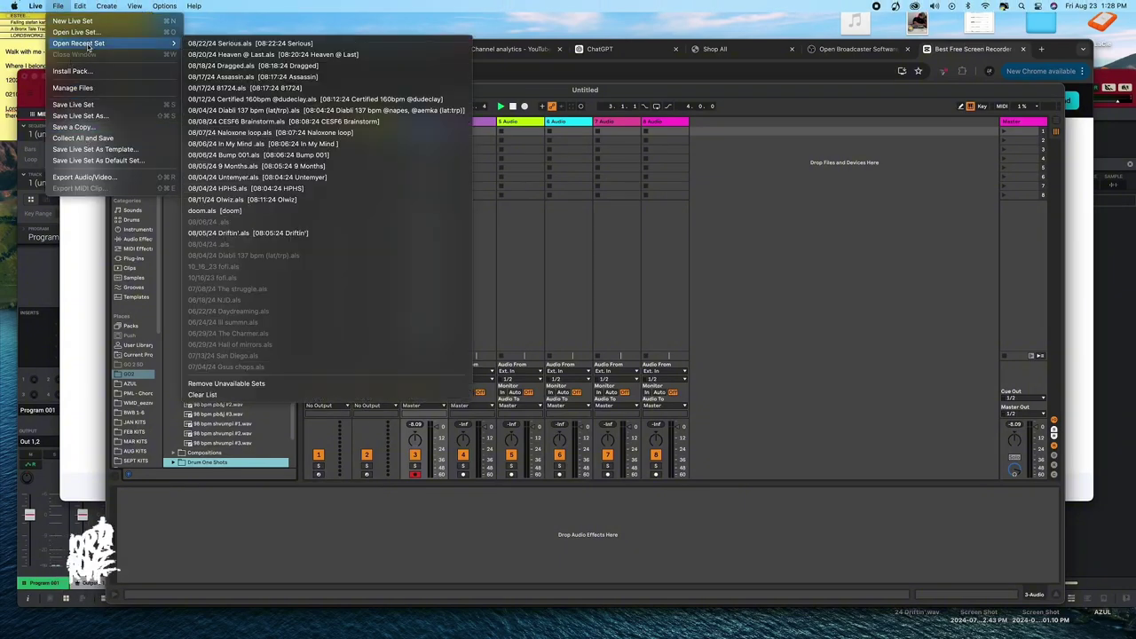
{"action": "left_click", "coordinate": [246, 44]}
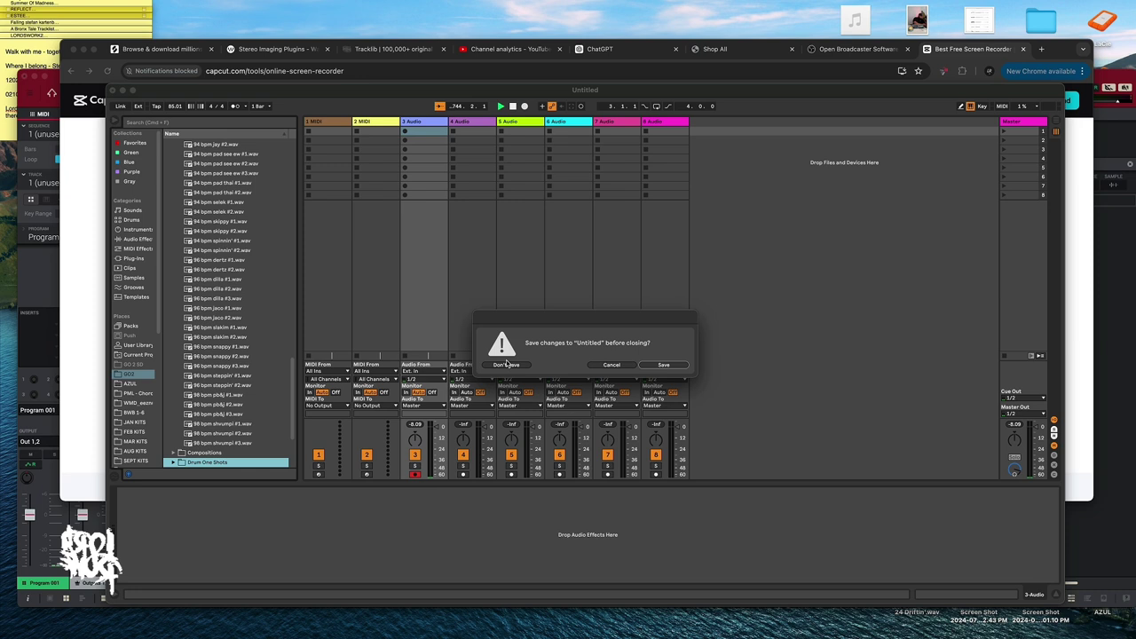
{"action": "left_click", "coordinate": [506, 364]}
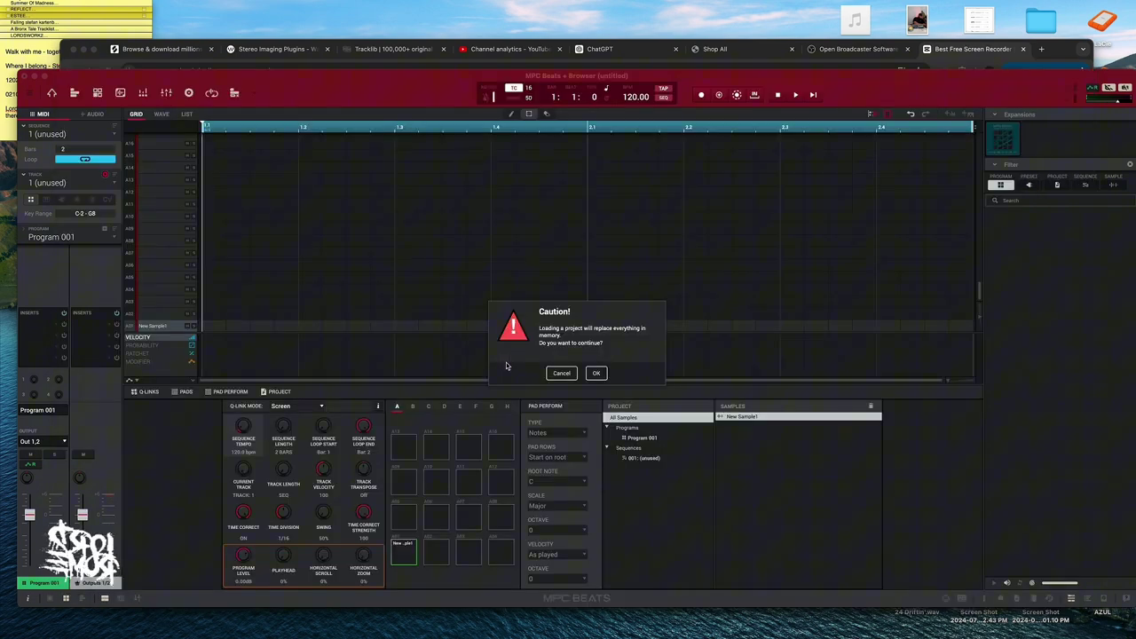
Step: Confirm MPC Beats' project replacement and bring the 24 Serious arrangement window forward
{"action": "key", "text": "Return"}
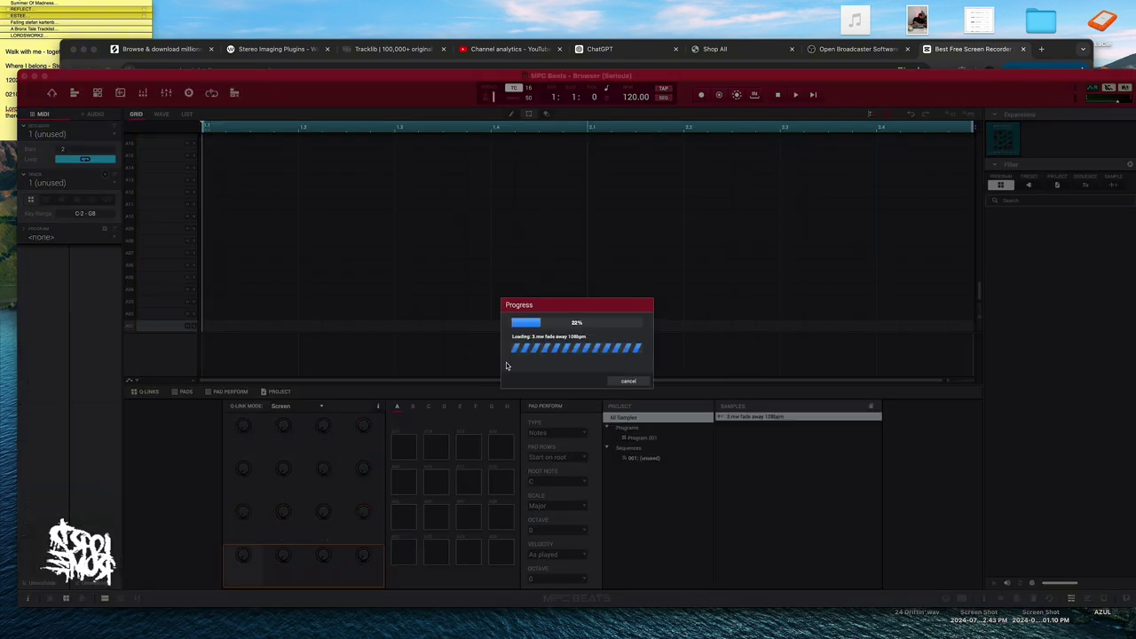
{"action": "key", "text": "ctrl+Up"}
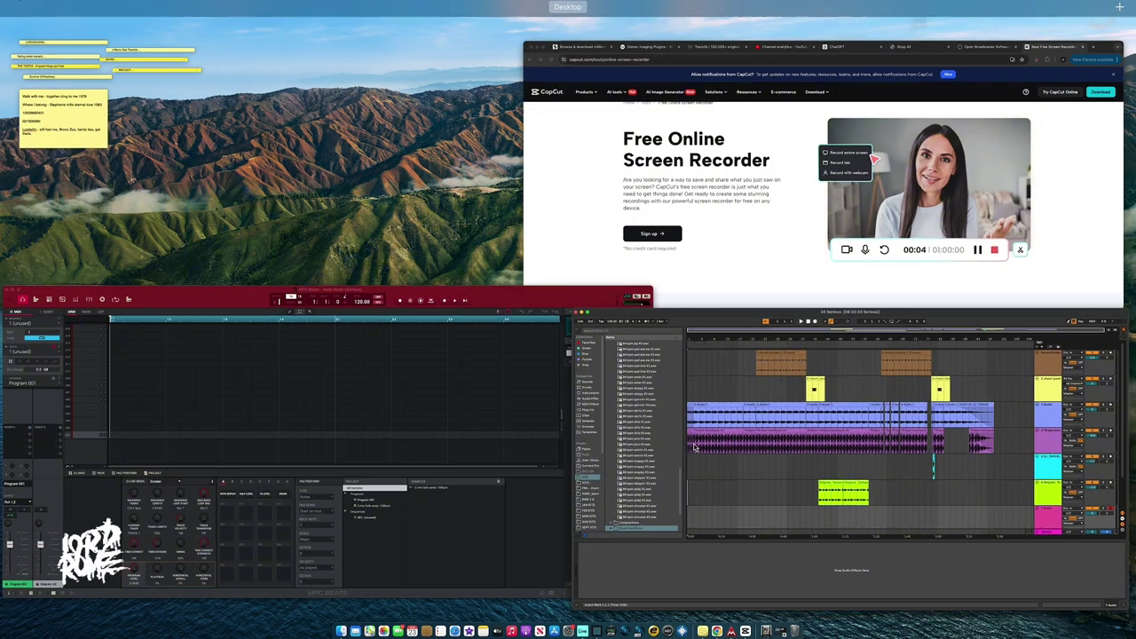
{"action": "left_click", "coordinate": [695, 446]}
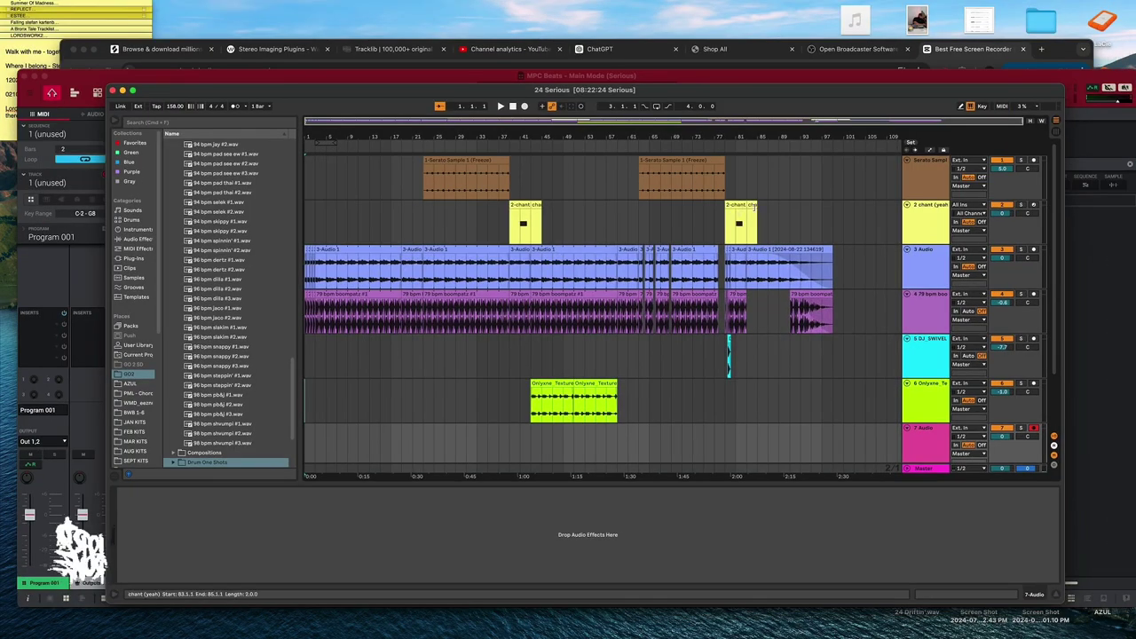
Step: Show Session view and preview 3.mw fade away 108bpm.wav from AUG 23 KITS > UNKWN MW Vol. 1
{"action": "left_click", "coordinate": [1056, 137]}
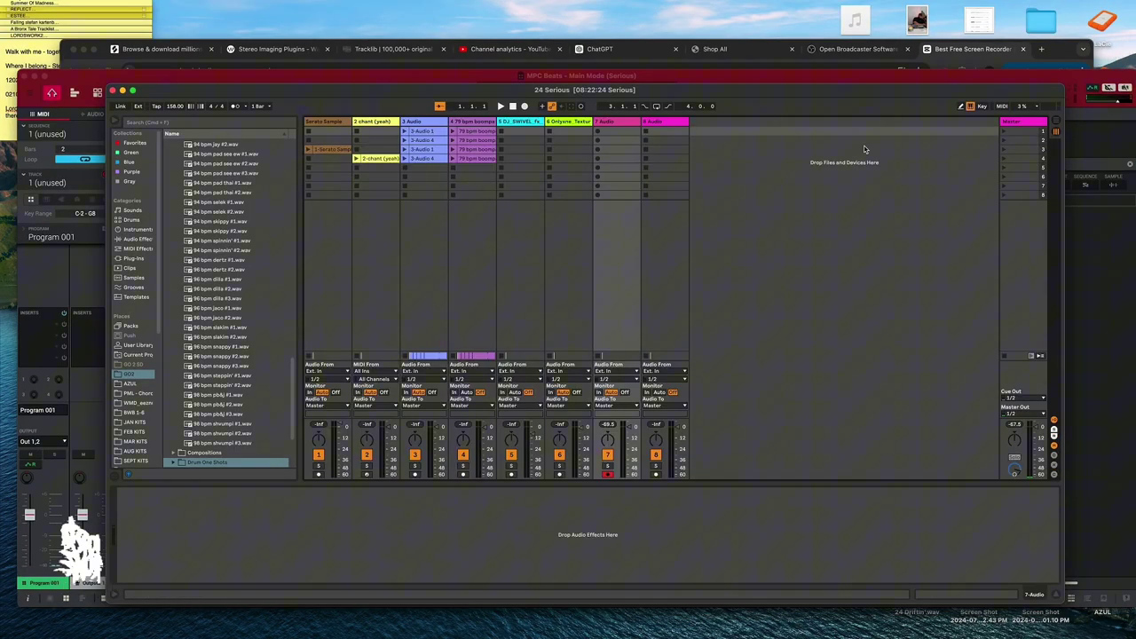
{"action": "scroll", "coordinate": [125, 428], "scroll_direction": "down", "scroll_amount": 8}
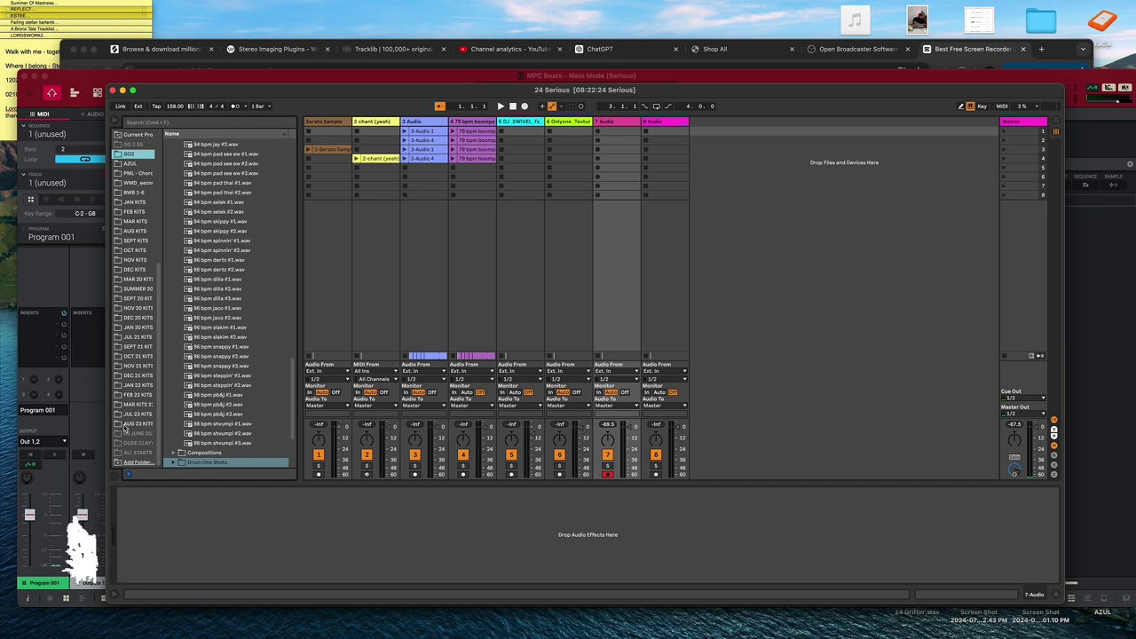
{"action": "left_click", "coordinate": [137, 426]}
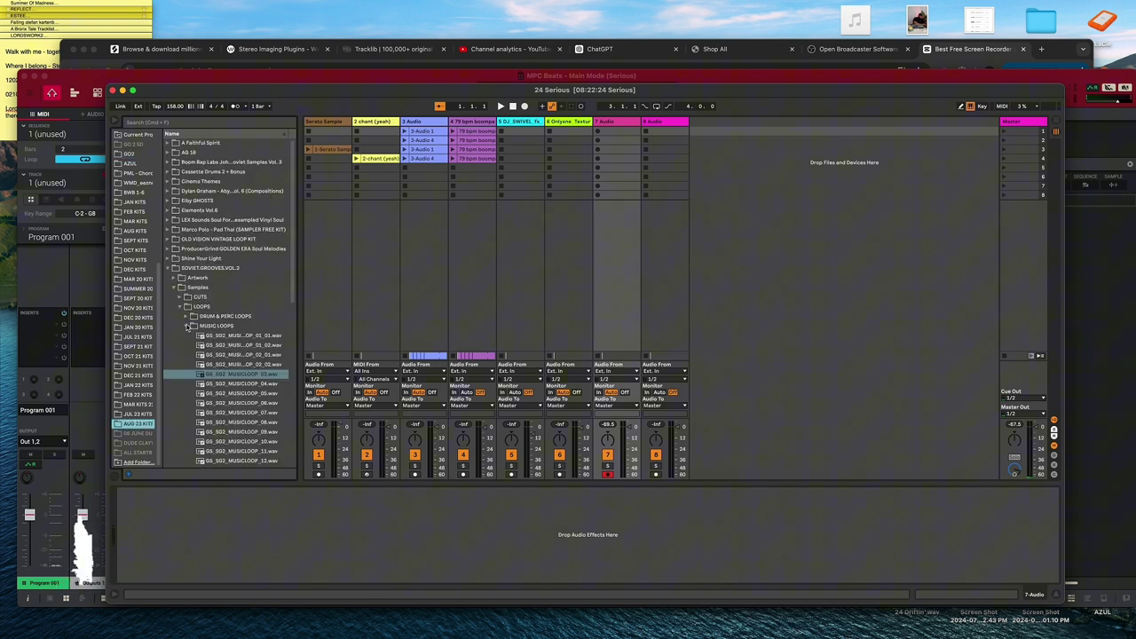
{"action": "left_click", "coordinate": [169, 268]}
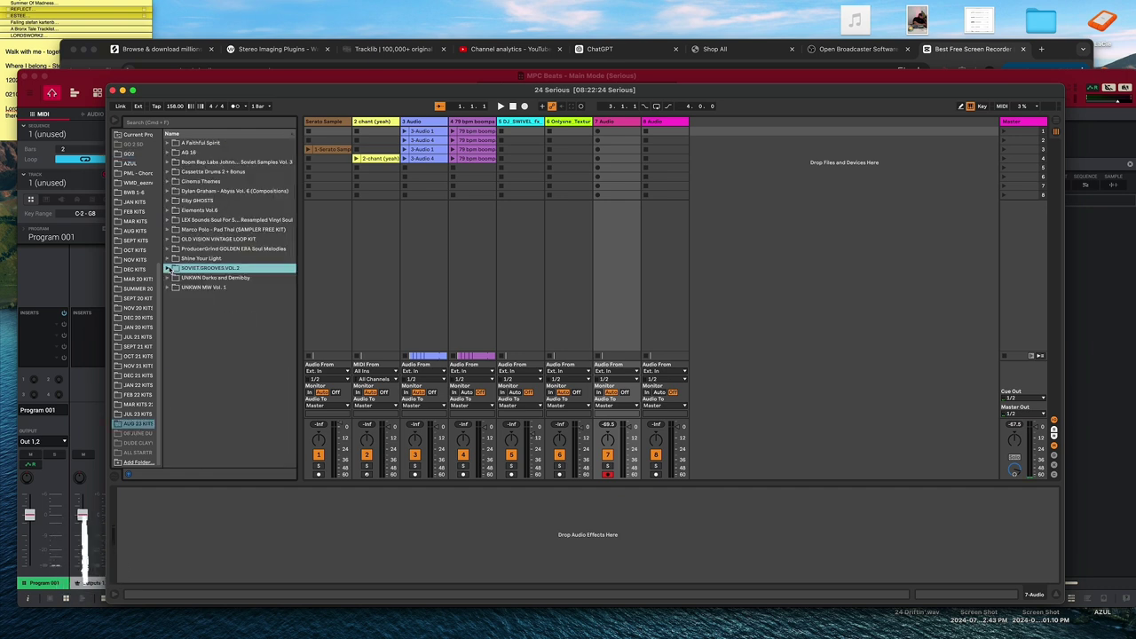
{"action": "left_click", "coordinate": [167, 288]}
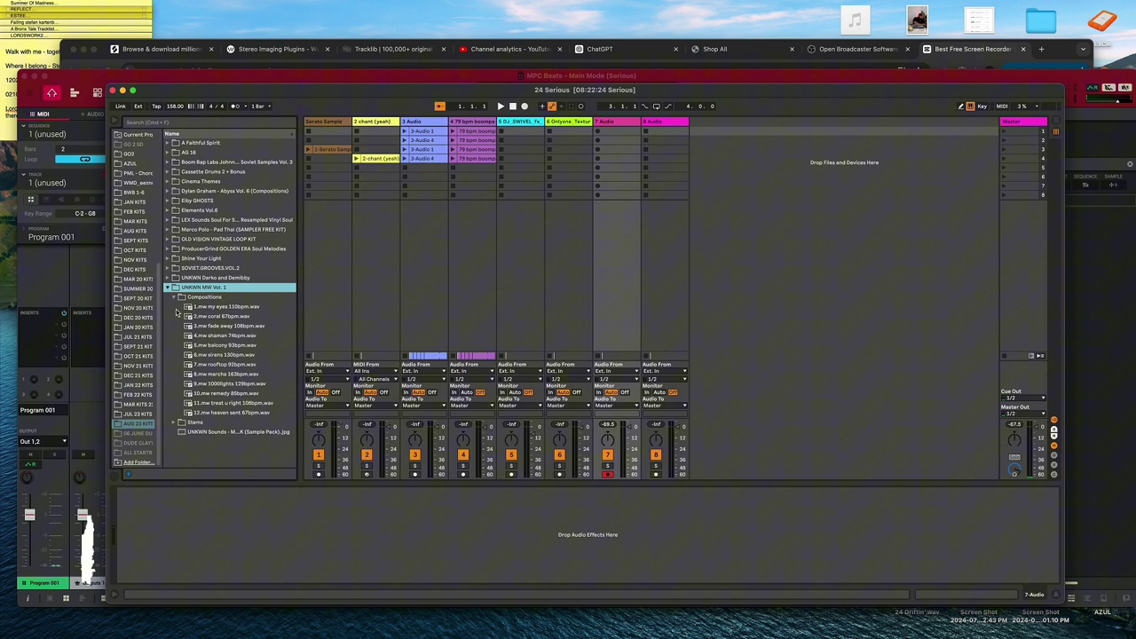
{"action": "left_click", "coordinate": [220, 326]}
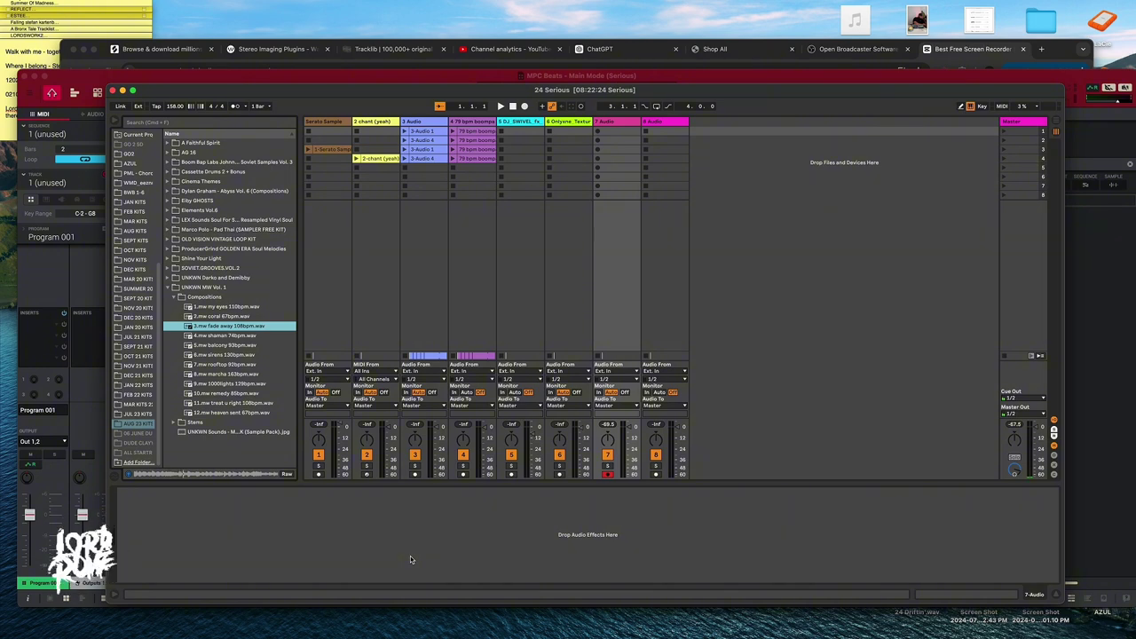
Step: In MPC Beats, open the 3.mw fade away 108bpm sample on the Sample Edit chop page
{"action": "left_click", "coordinate": [423, 74]}
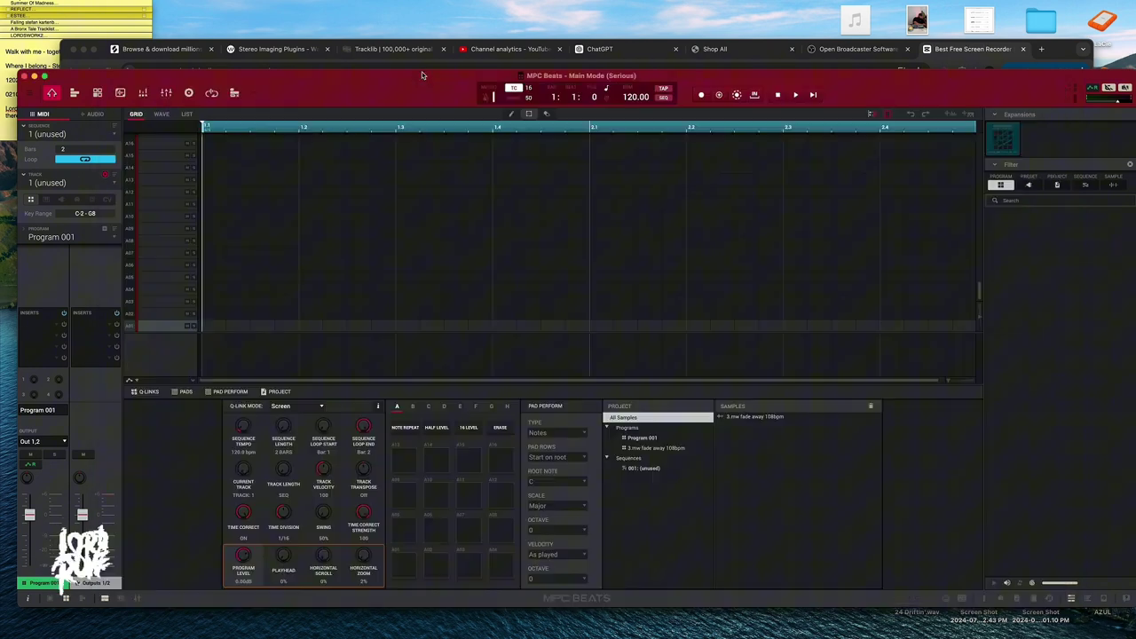
{"action": "key", "text": "super+e"}
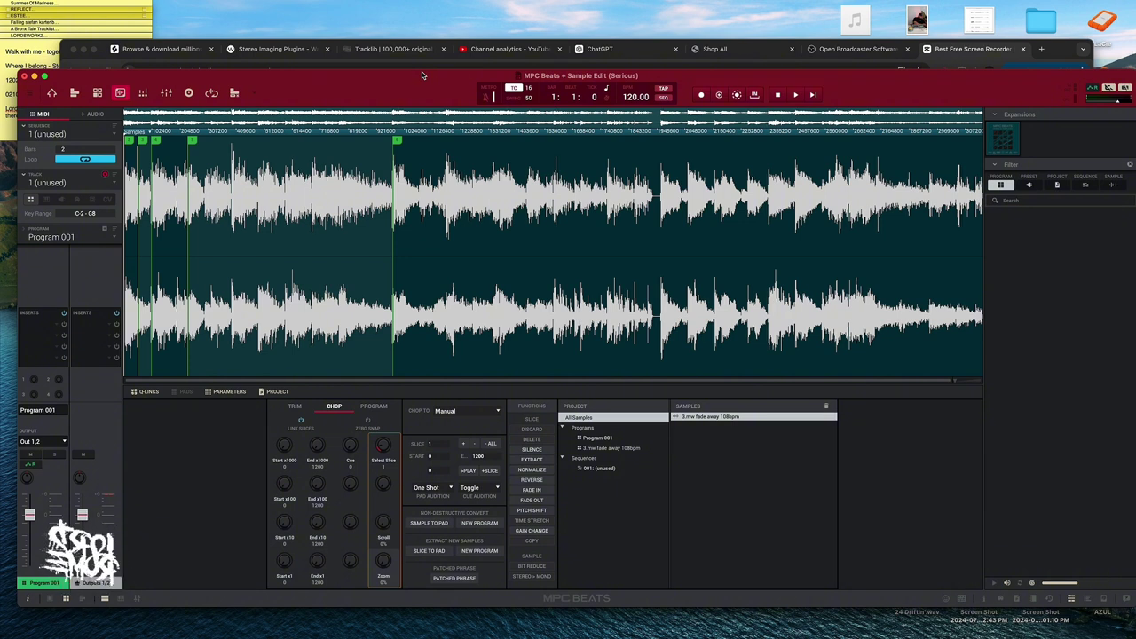
{"action": "key", "text": "x"}
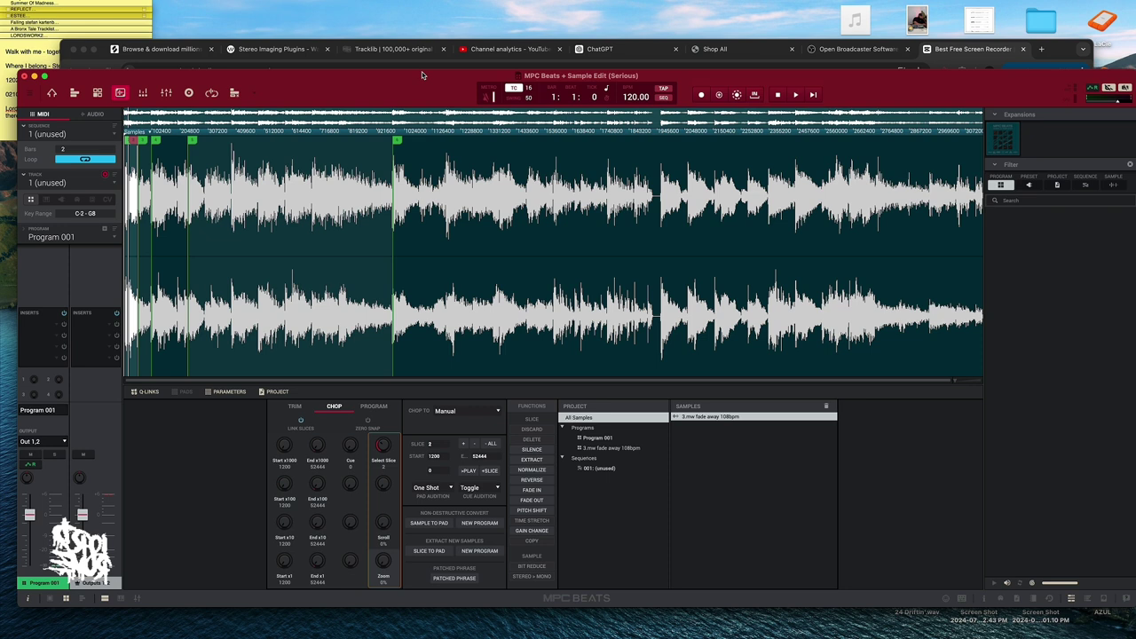
{"action": "key", "text": "a"}
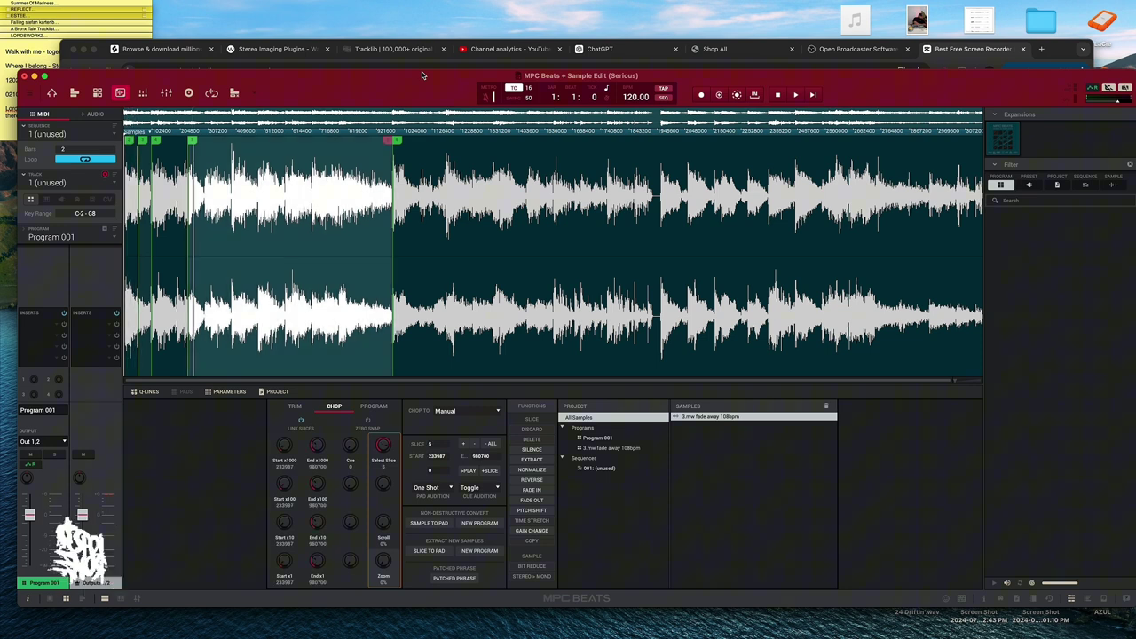
{"action": "key", "text": "x"}
{"action": "key", "text": "s"}
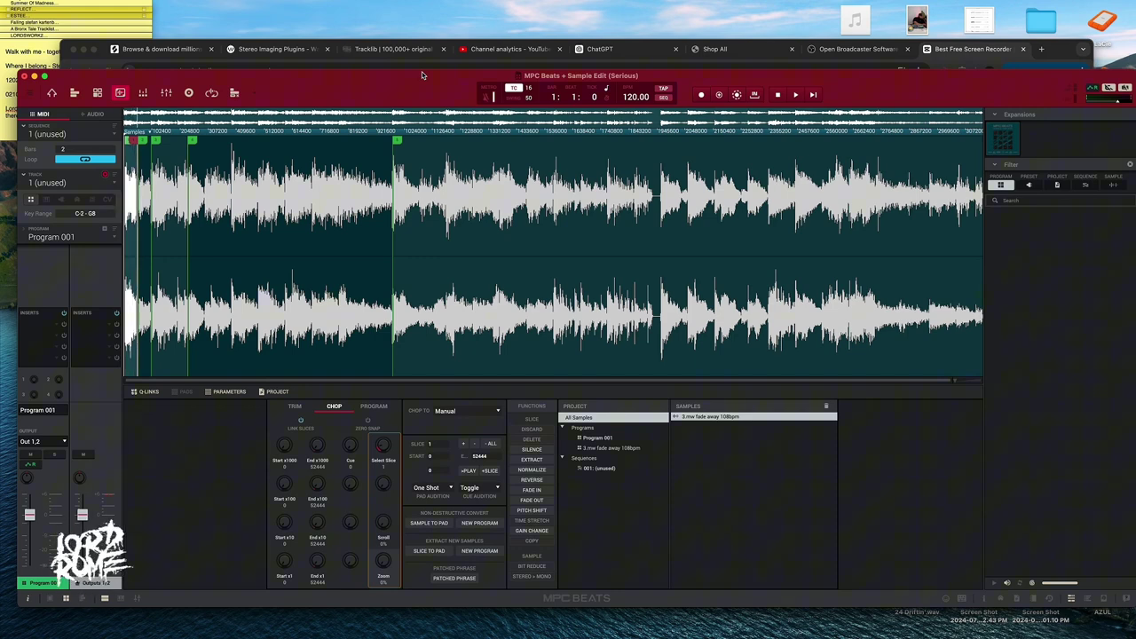
{"action": "key", "text": "v"}
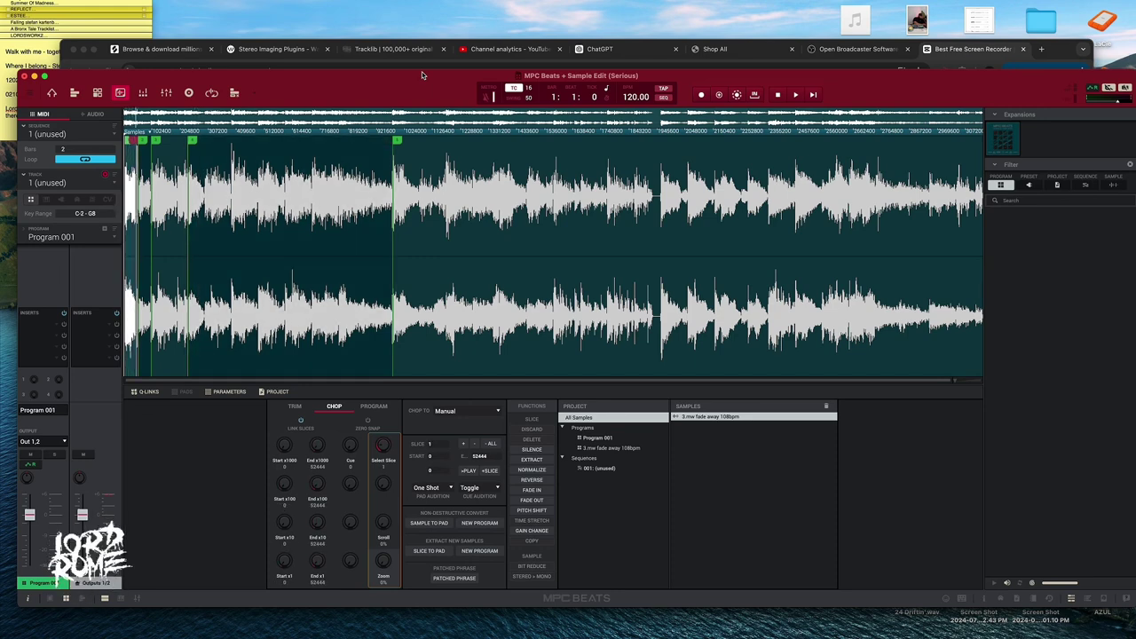
{"action": "key", "text": "a"}
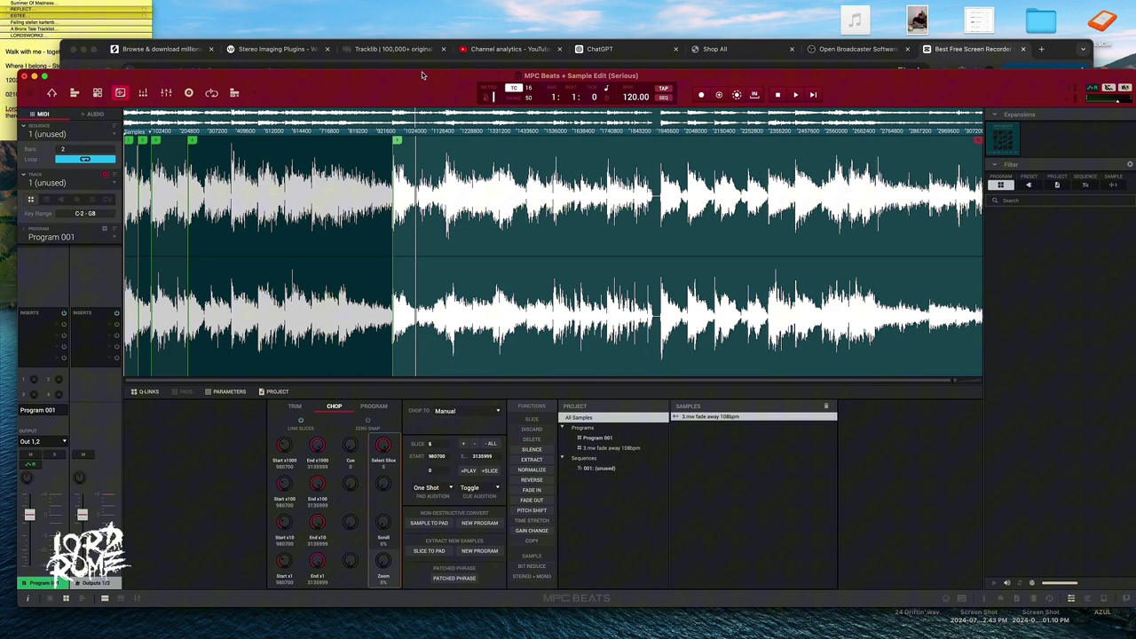
{"action": "key", "text": "z"}
{"action": "key", "text": "a"}
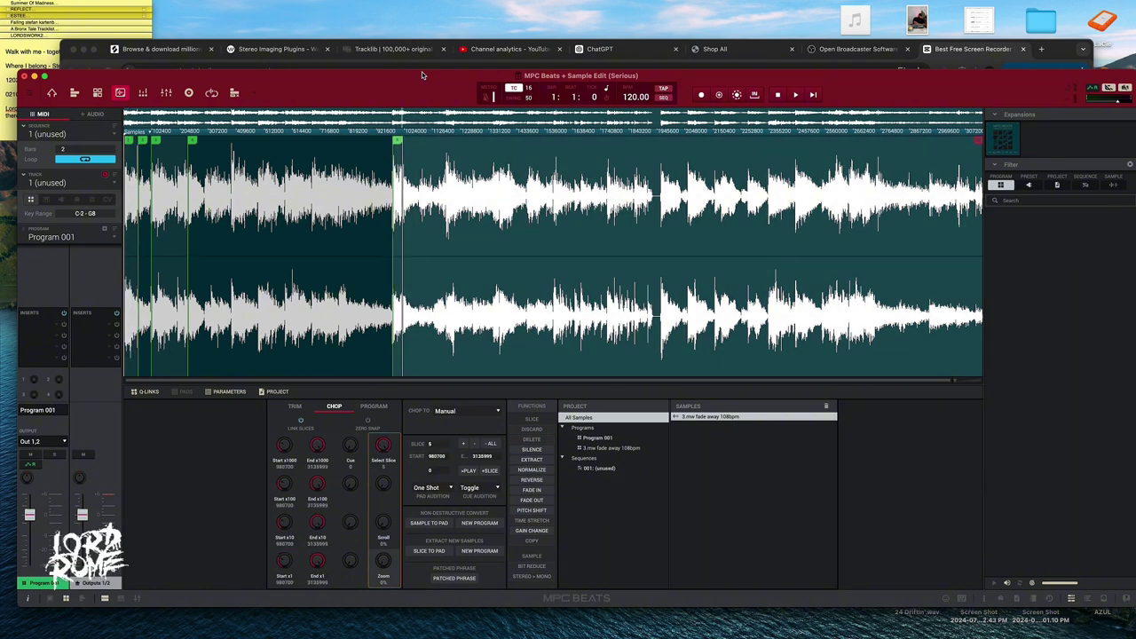
{"action": "key", "text": "z"}
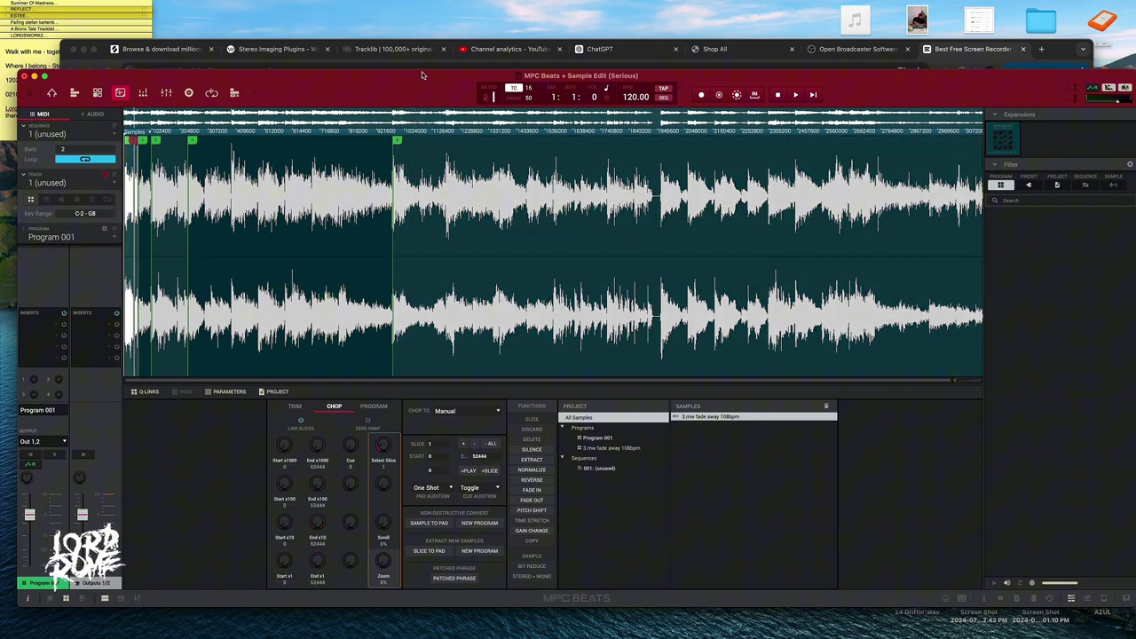
{"action": "key", "text": "a"}
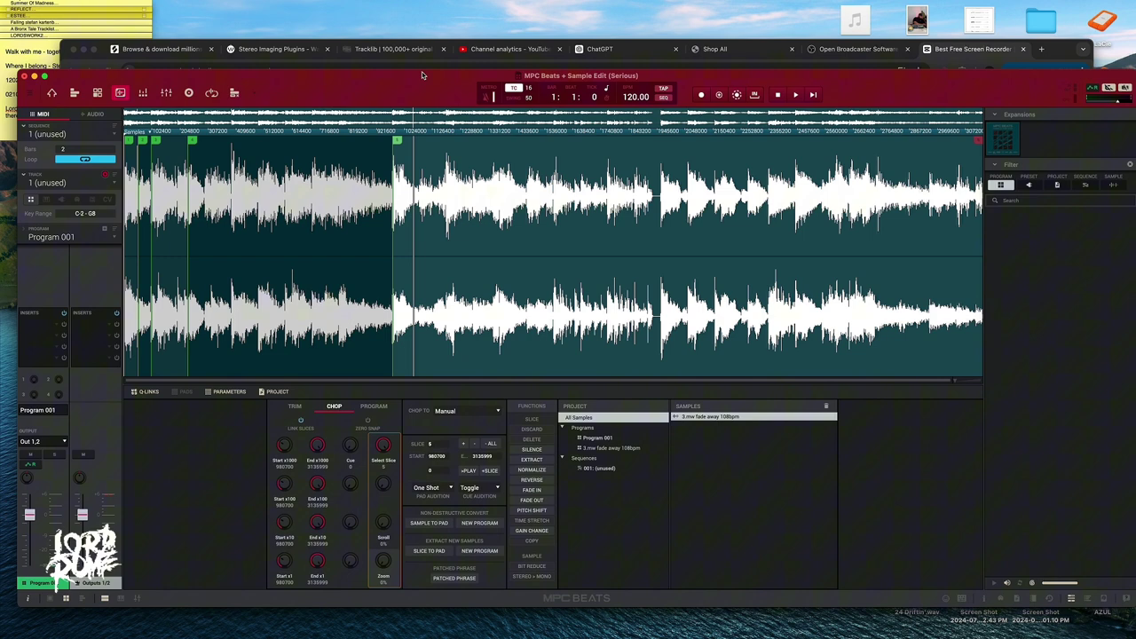
{"action": "key", "text": "z"}
{"action": "key", "text": "a"}
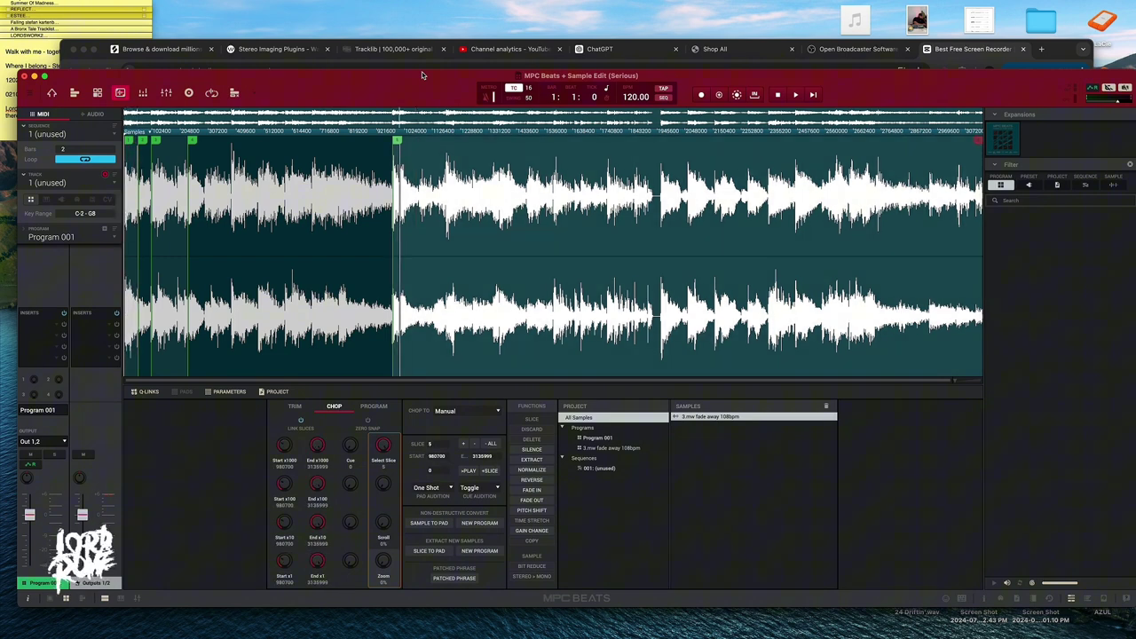
{"action": "key", "text": "z"}
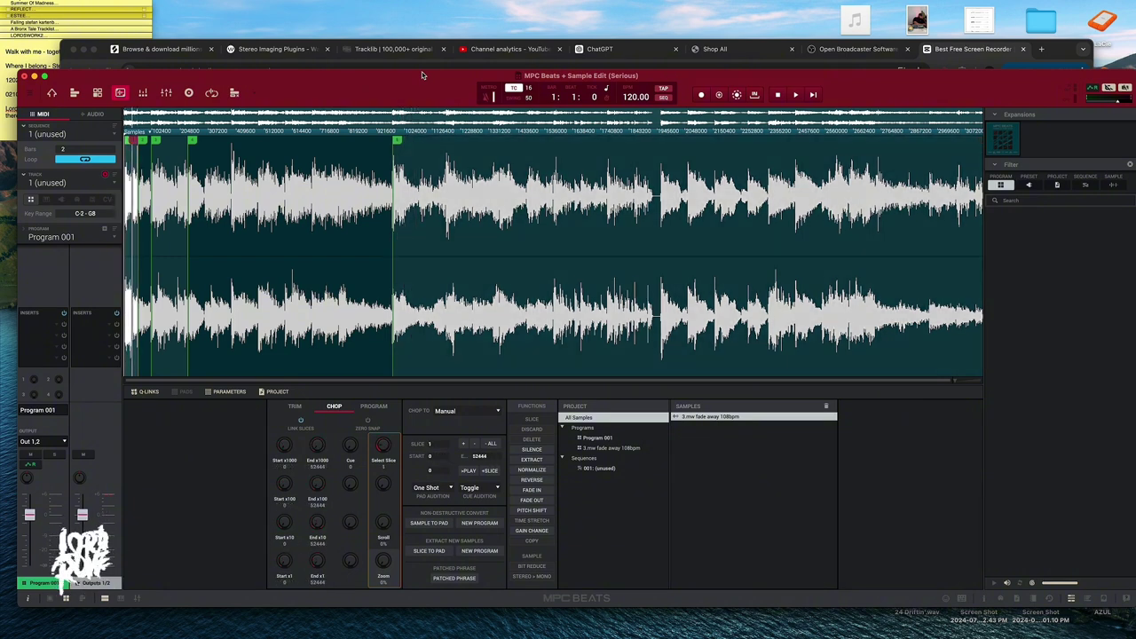
{"action": "key", "text": "a"}
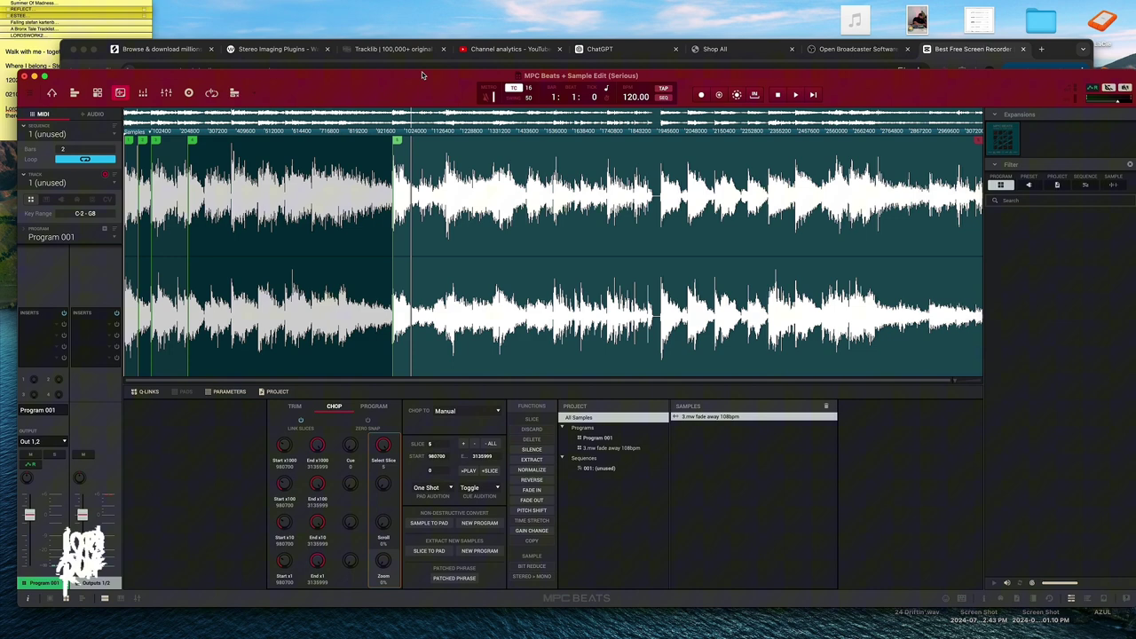
{"action": "key", "text": "z"}
{"action": "key", "text": "a"}
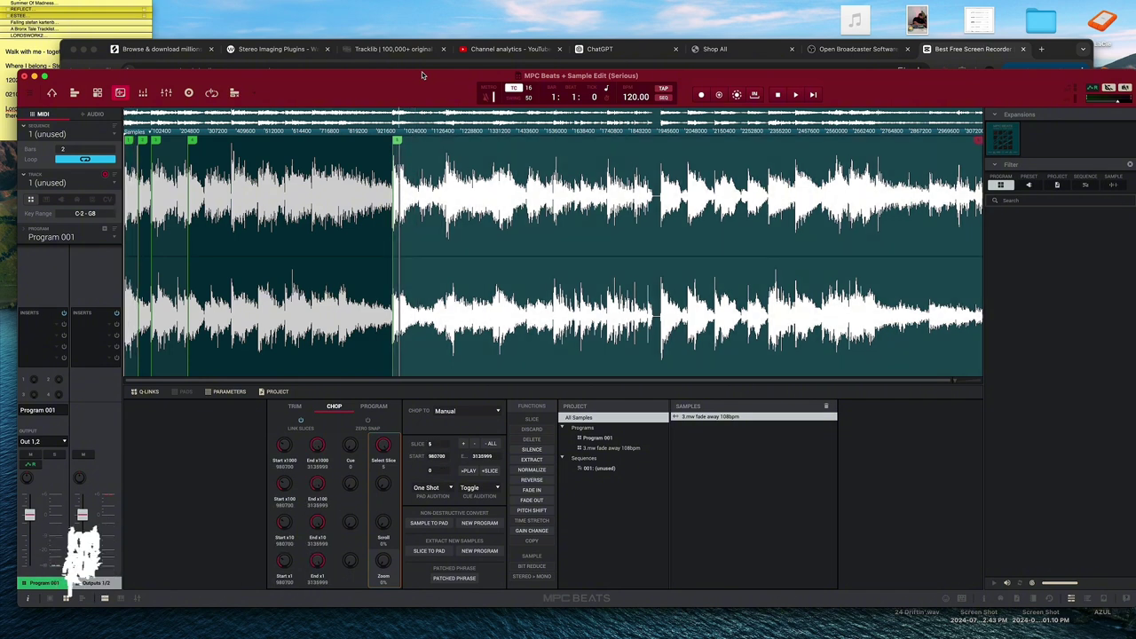
{"action": "key", "text": "z"}
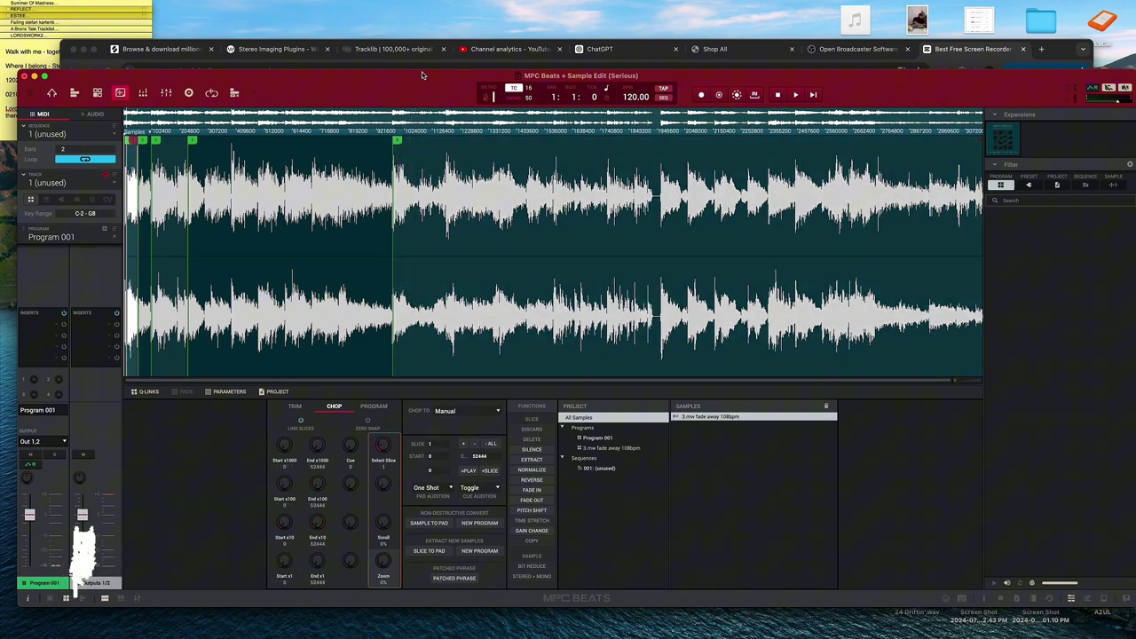
{"action": "key", "text": "x"}
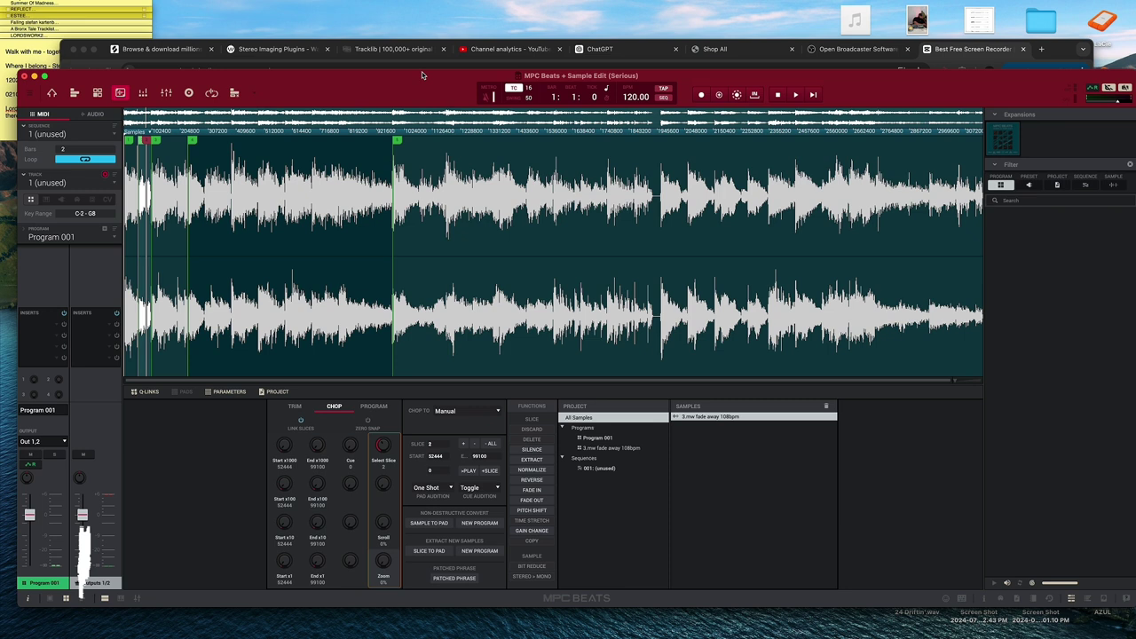
{"action": "key", "text": "c"}
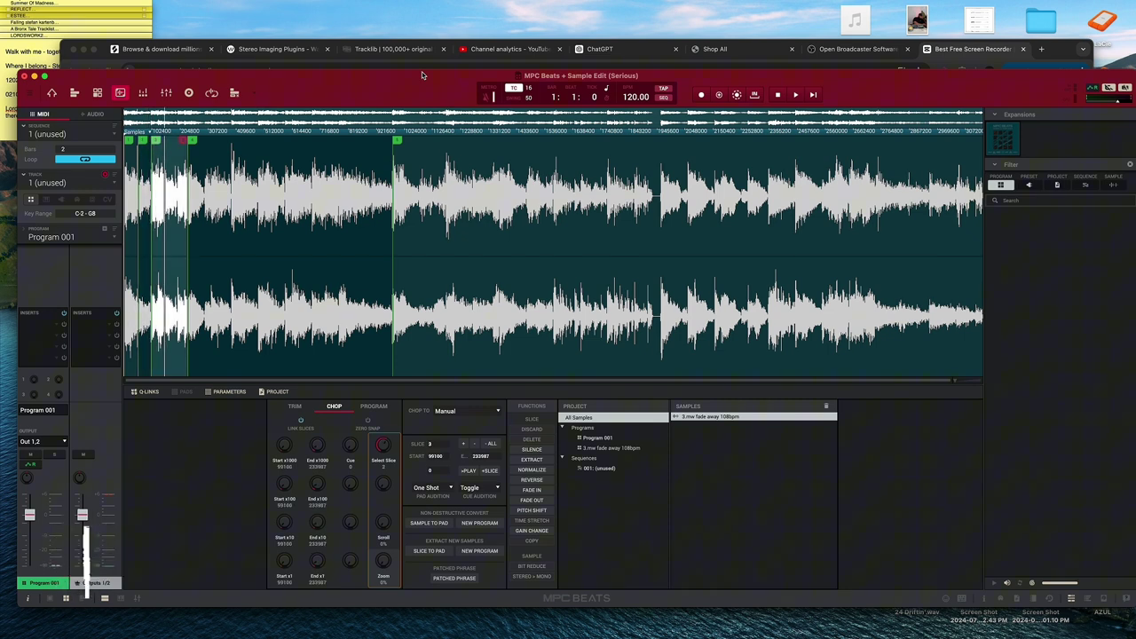
{"action": "key", "text": "v"}
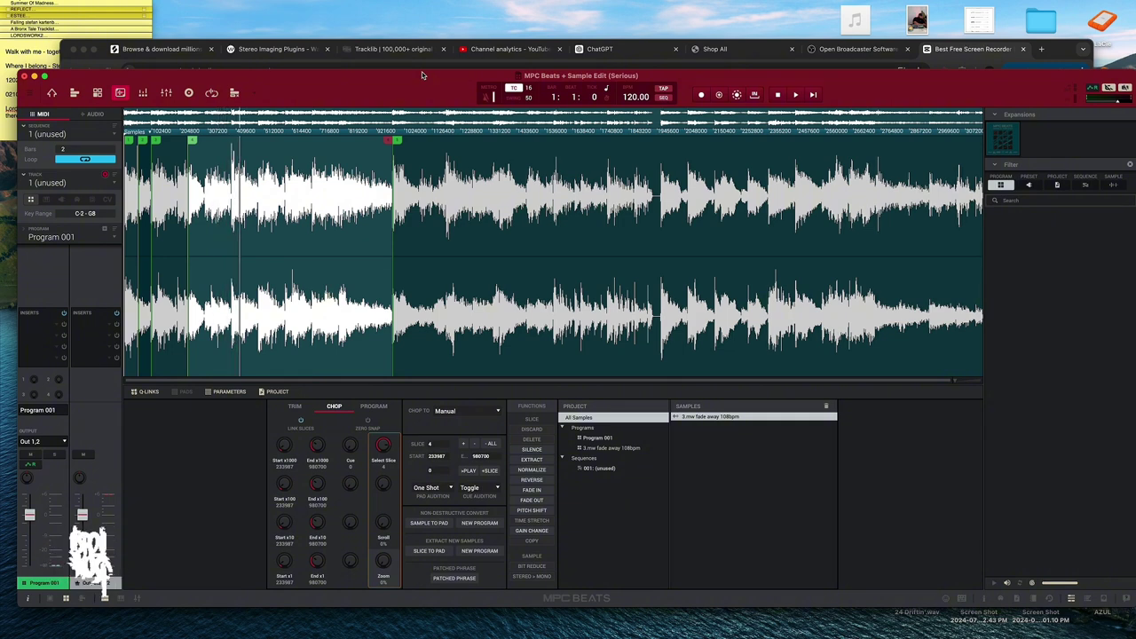
{"action": "key", "text": "a"}
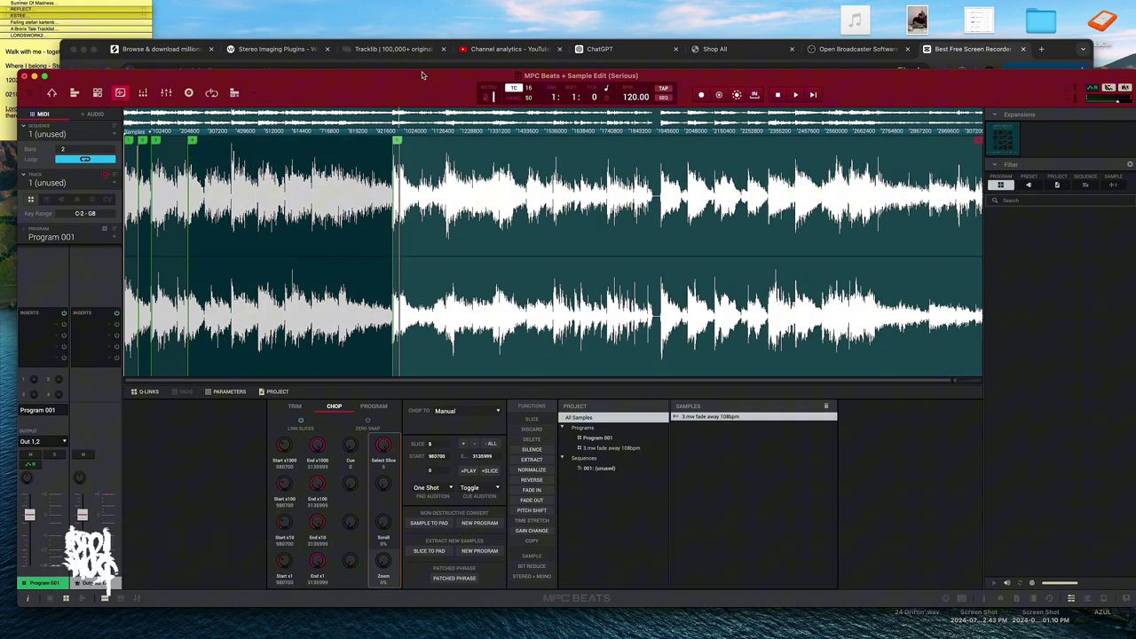
{"action": "key", "text": "z"}
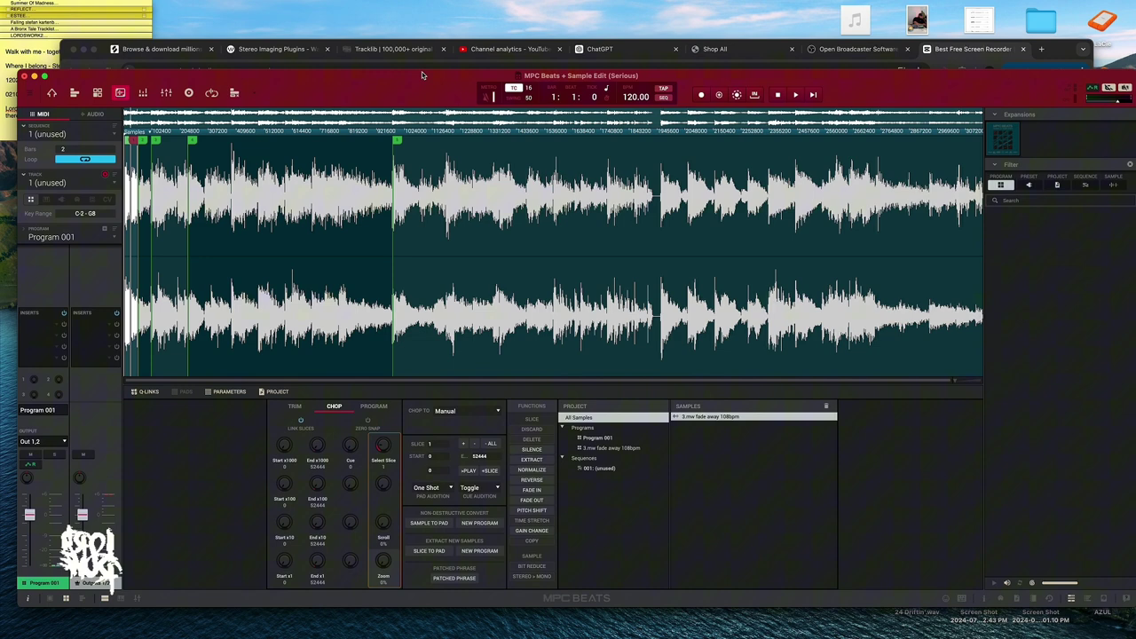
{"action": "key", "text": "a"}
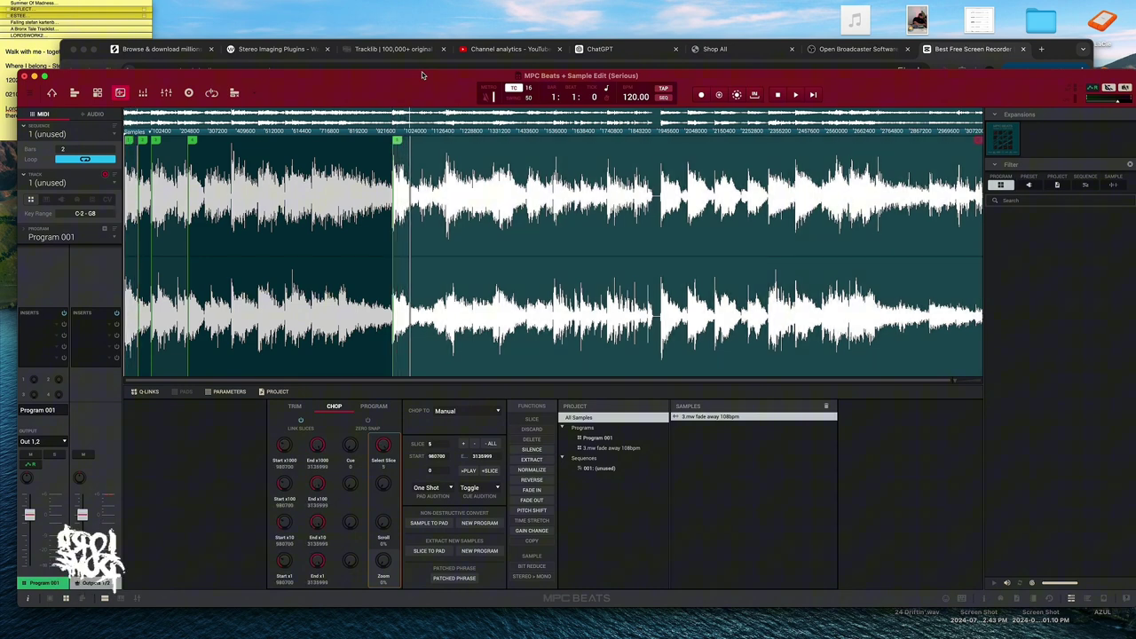
{"action": "key", "text": "z"}
{"action": "key", "text": "a"}
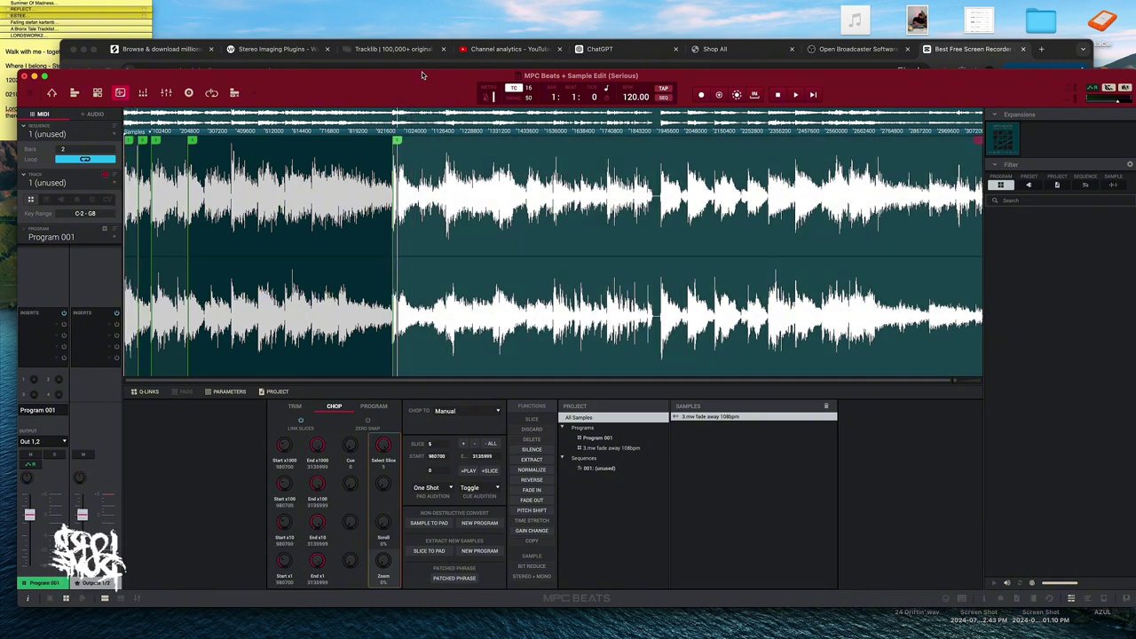
{"action": "key", "text": "z"}
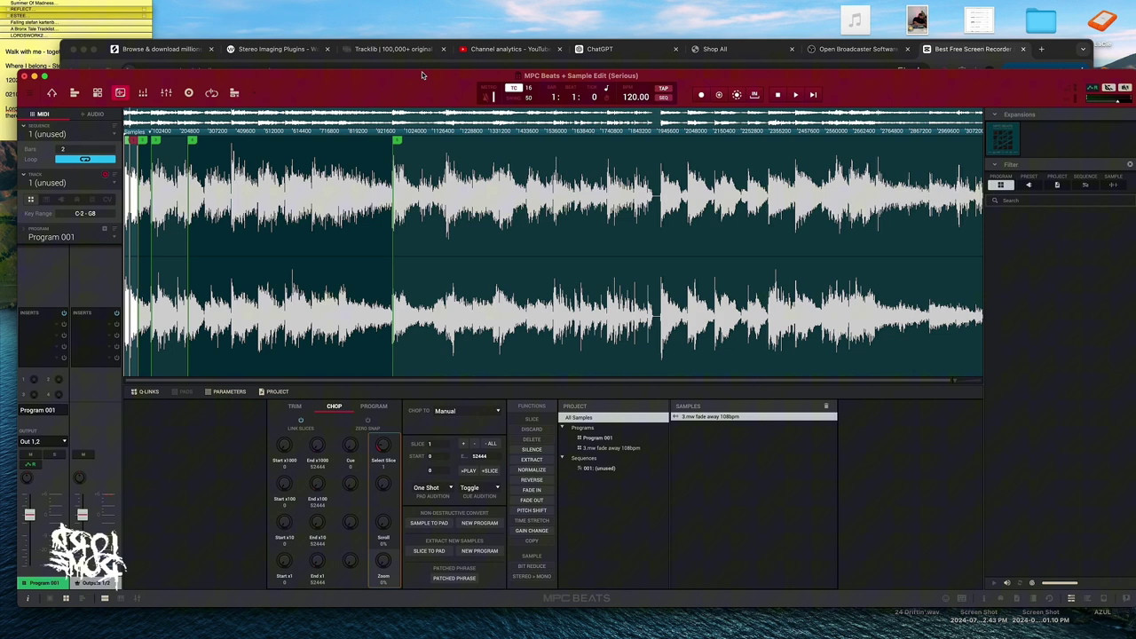
{"action": "key", "text": "a"}
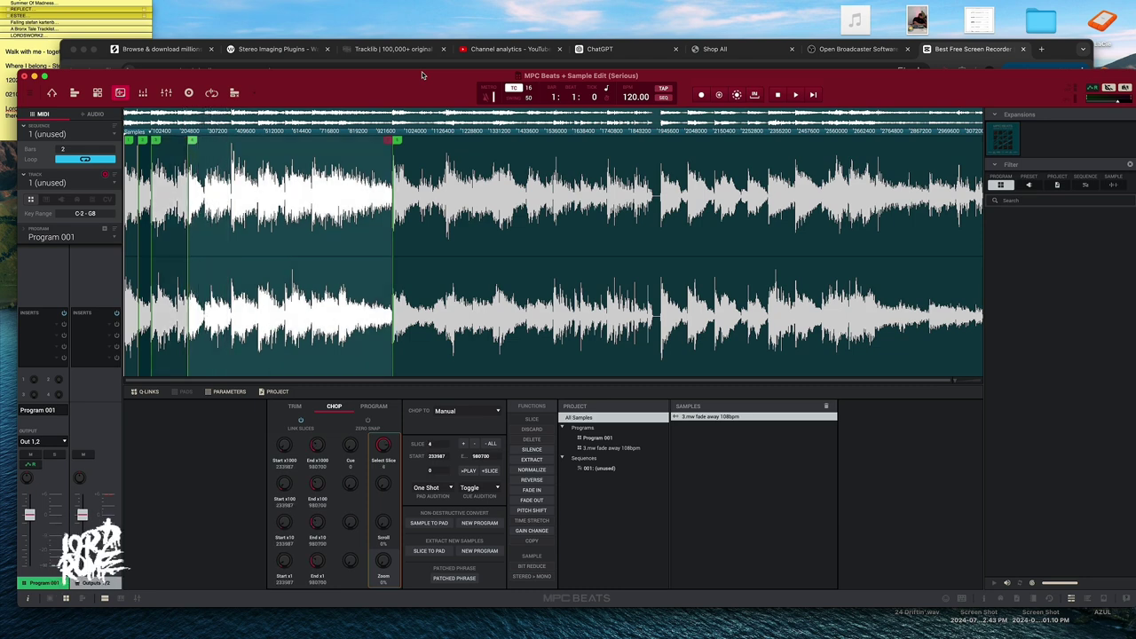
Step: Return to the Ableton session, arm track 3 and launch its 3-Audio 1 clip
{"action": "key", "text": "ctrl+Up"}
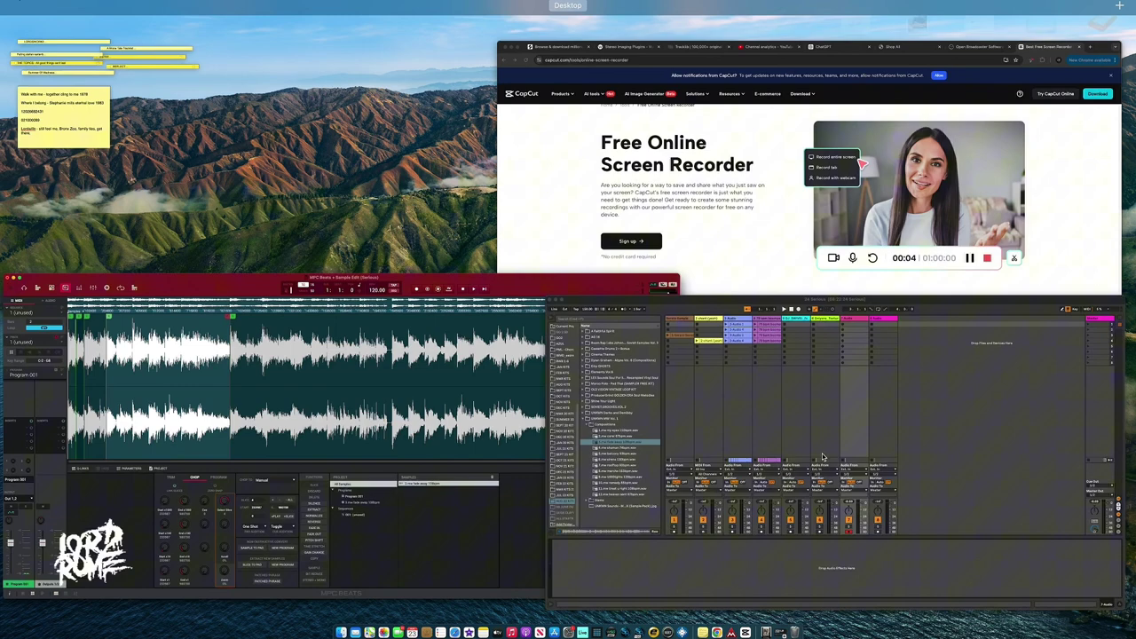
{"action": "left_click", "coordinate": [822, 457]}
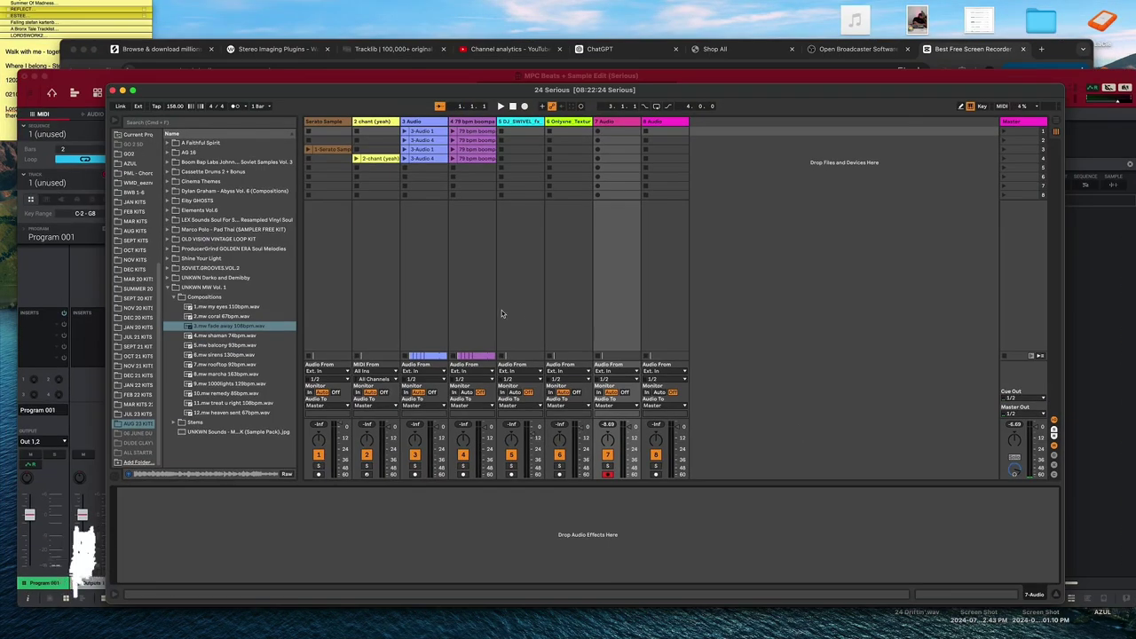
{"action": "left_click", "coordinate": [415, 475]}
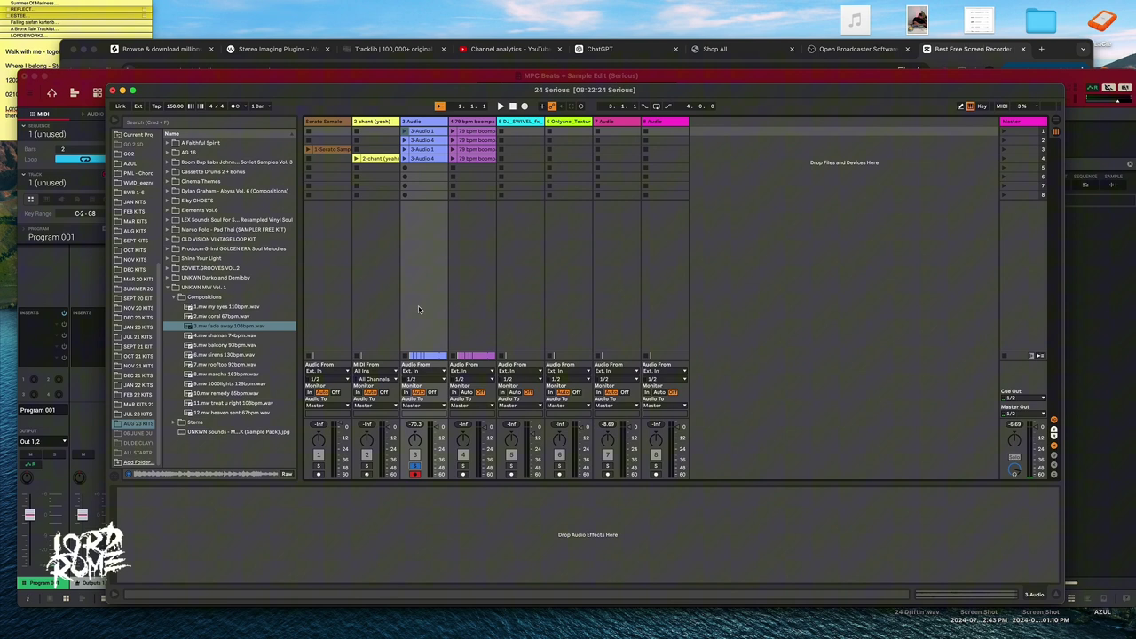
{"action": "left_click", "coordinate": [405, 131]}
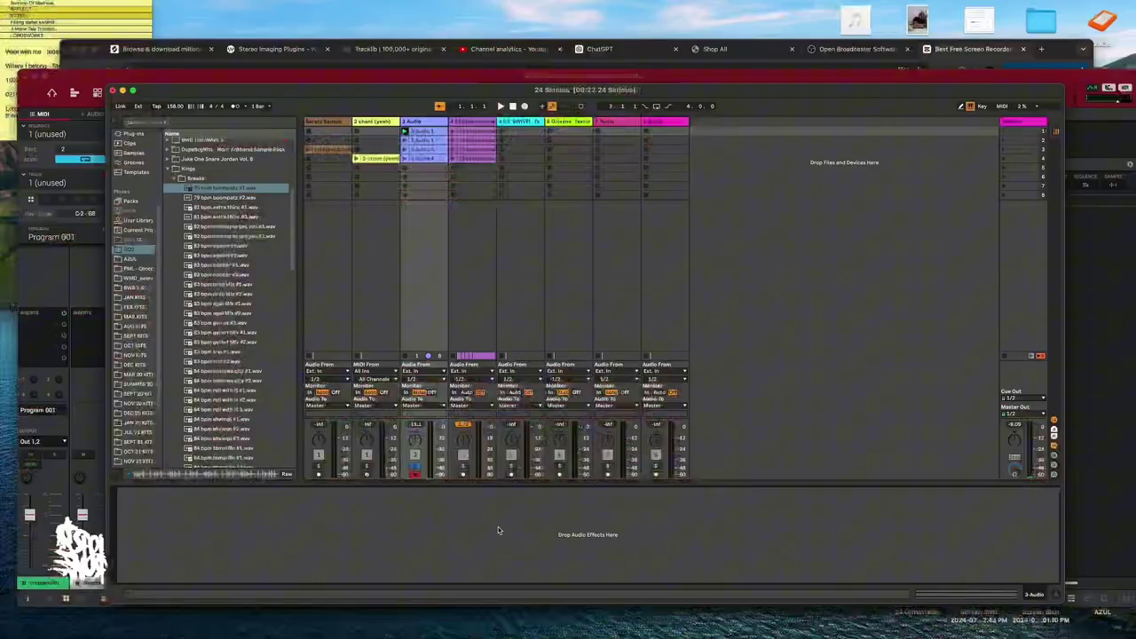
Step: Launch the first 79 bpm boompatz drum clip on track 4
{"action": "left_click", "coordinate": [452, 131]}
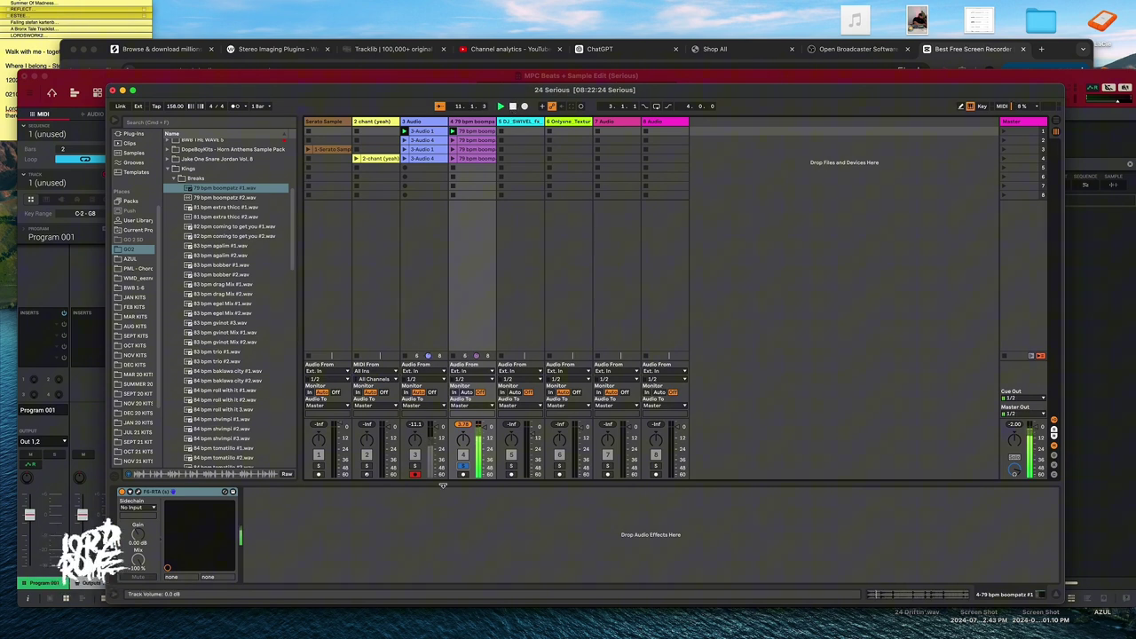
Step: Set the drum track's EQ band 1 to 75 Hz with 3.0 gain, then show the arrangement
{"action": "left_click", "coordinate": [137, 492]}
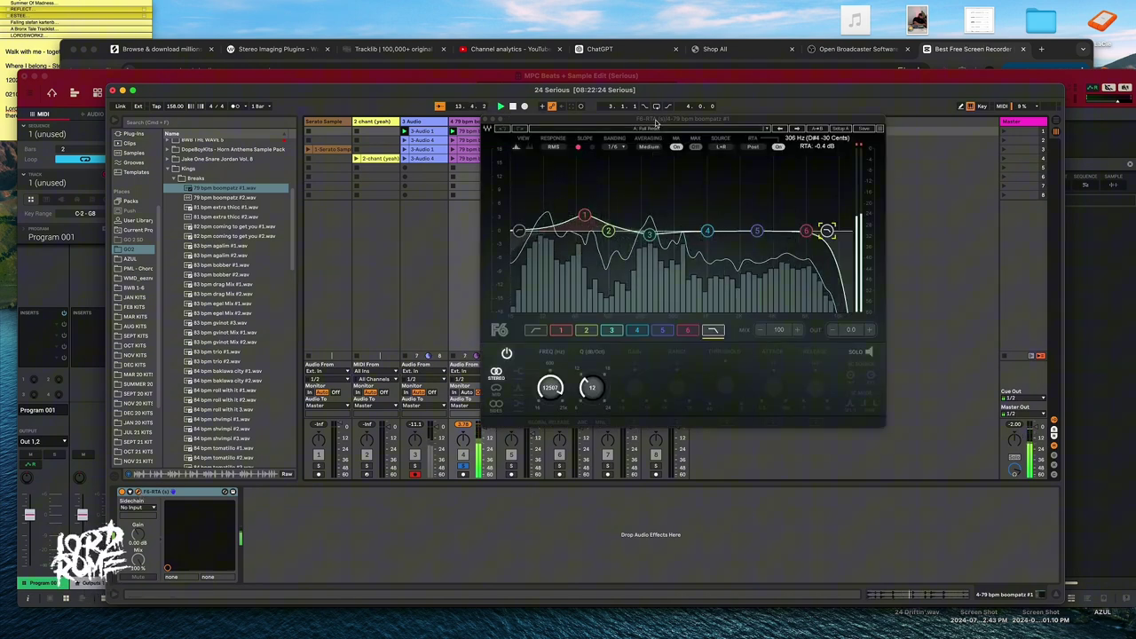
{"action": "left_click_drag", "start_coordinate": [656, 122], "coordinate": [548, 173]}
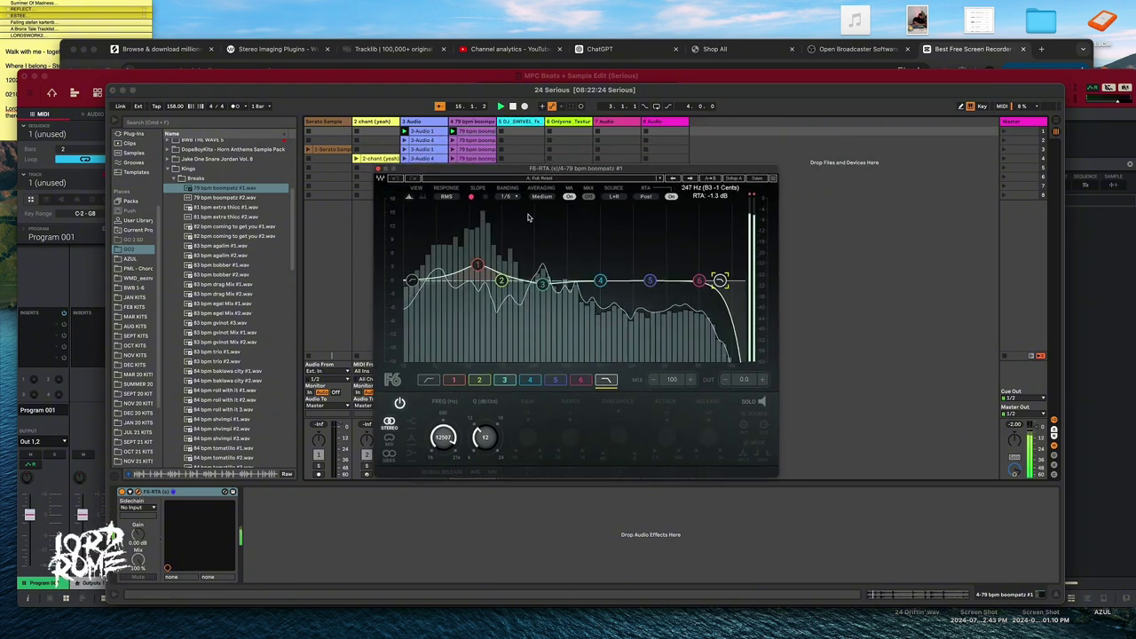
{"action": "left_click", "coordinate": [477, 267]}
{"action": "left_click_drag", "start_coordinate": [477, 266], "coordinate": [476, 270]}
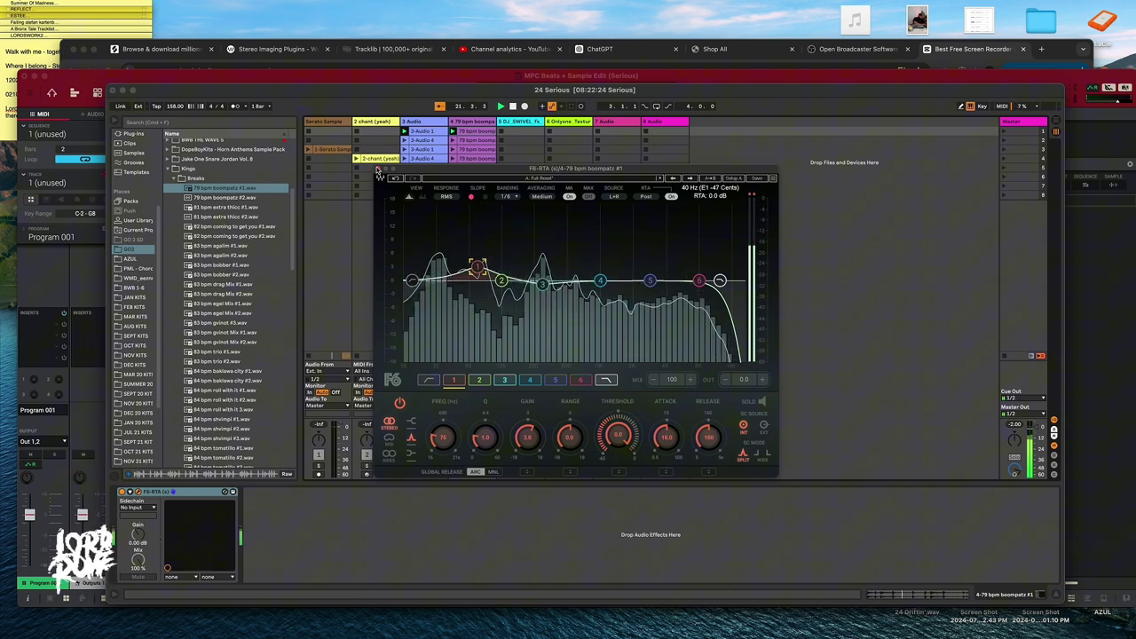
{"action": "left_click", "coordinate": [379, 169]}
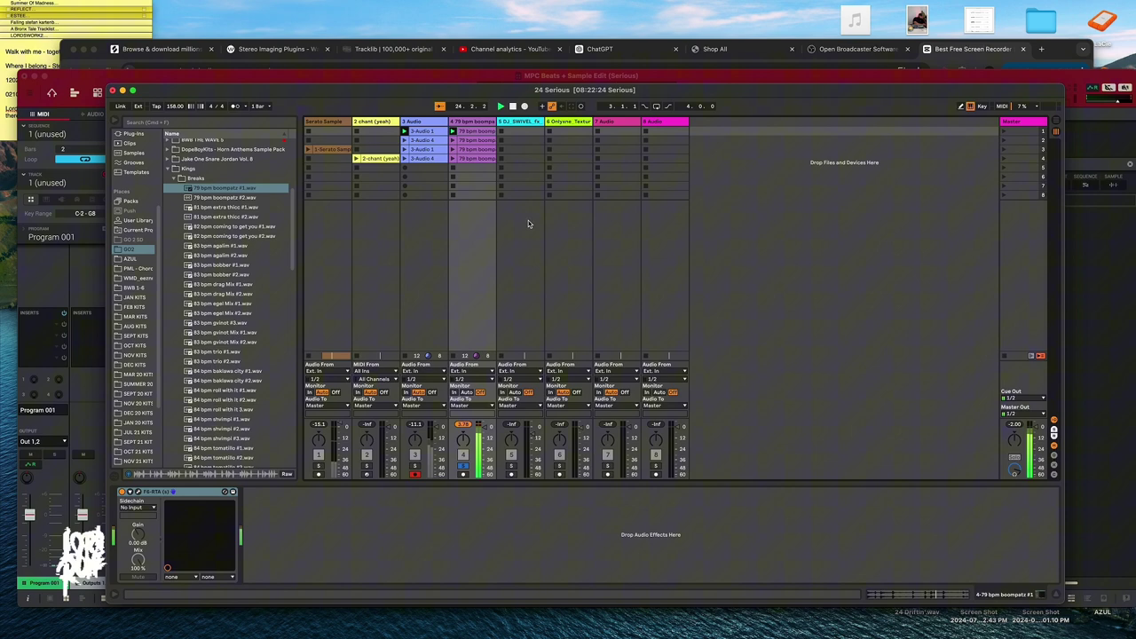
{"action": "left_click", "coordinate": [1055, 123]}
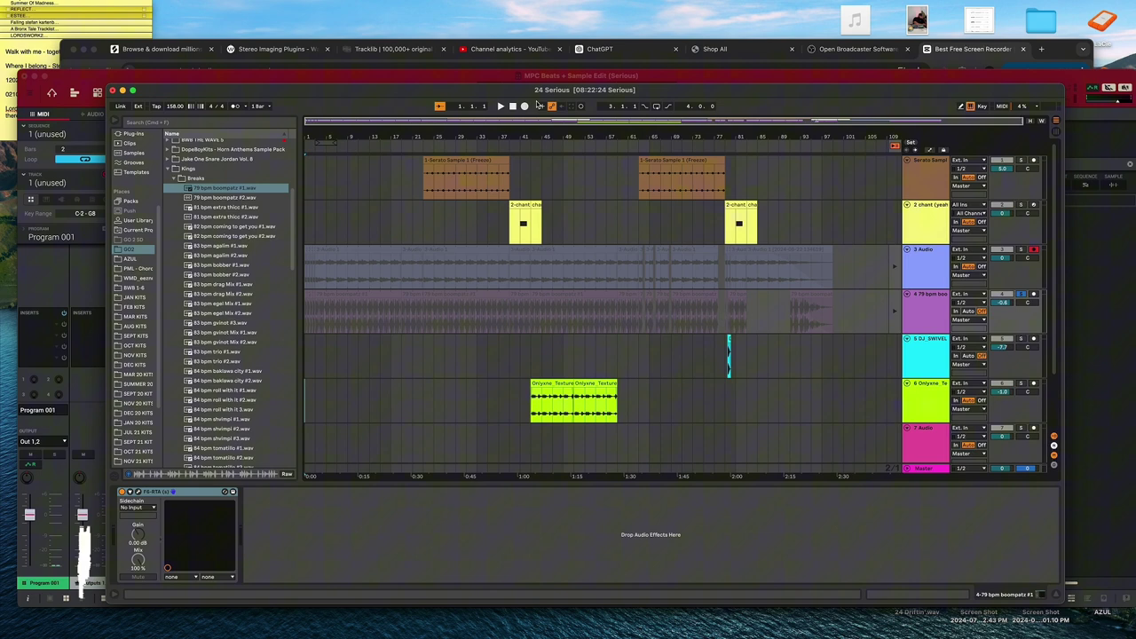
Step: Use Back to Arrangement to reactivate the clips, then zoom in on the opening bars
{"action": "left_click", "coordinate": [895, 145]}
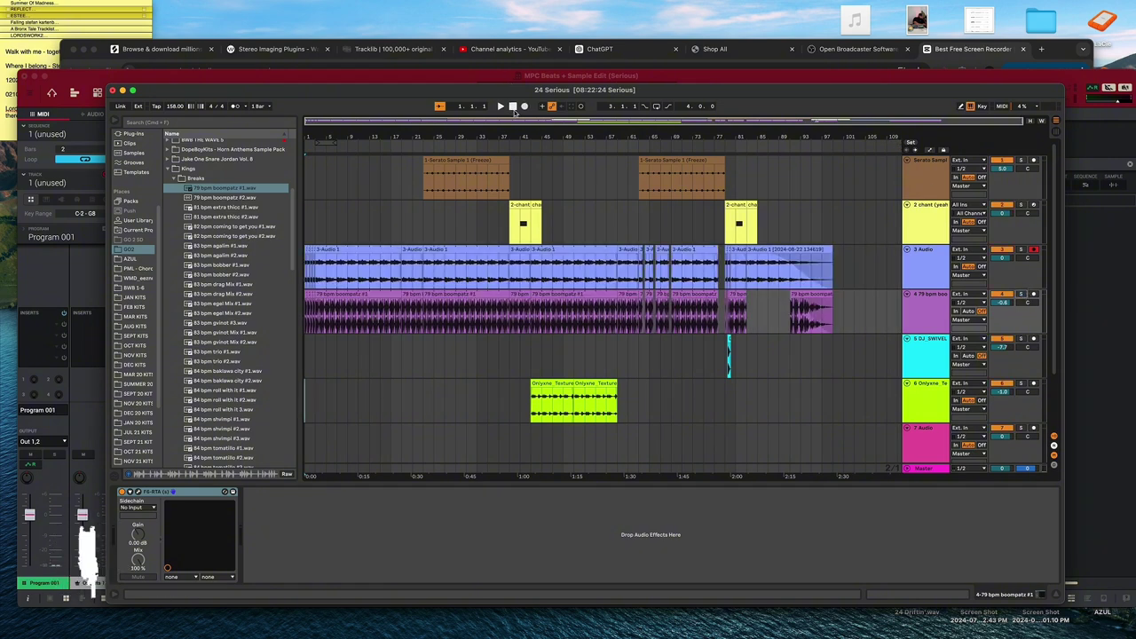
{"action": "key", "text": "plus"}
{"action": "key", "text": "plus"}
{"action": "key", "text": "plus"}
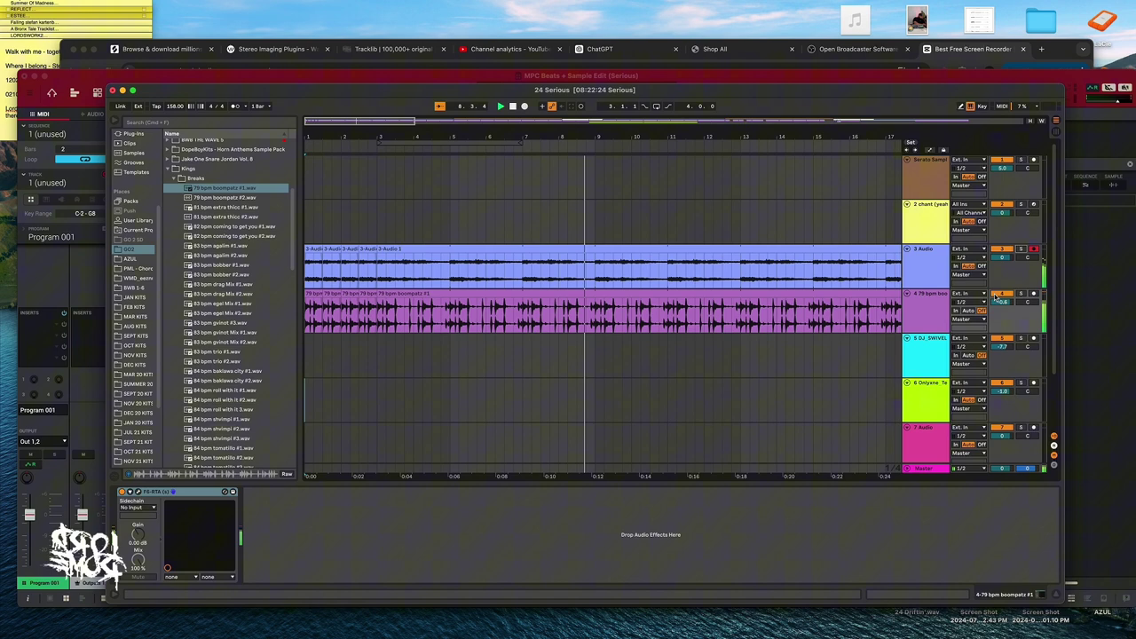
{"action": "scroll", "coordinate": [816, 318], "scroll_direction": "down", "scroll_amount": 5}
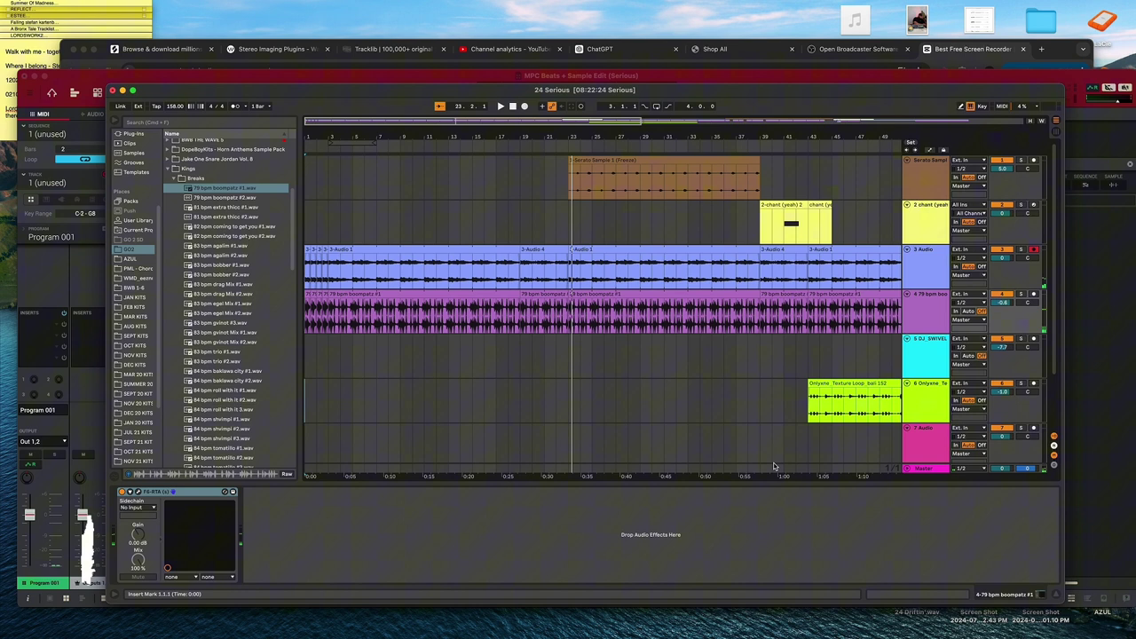
Step: Select the Serato Sample track, solo it briefly, then unsolo it
{"action": "left_click", "coordinate": [926, 180]}
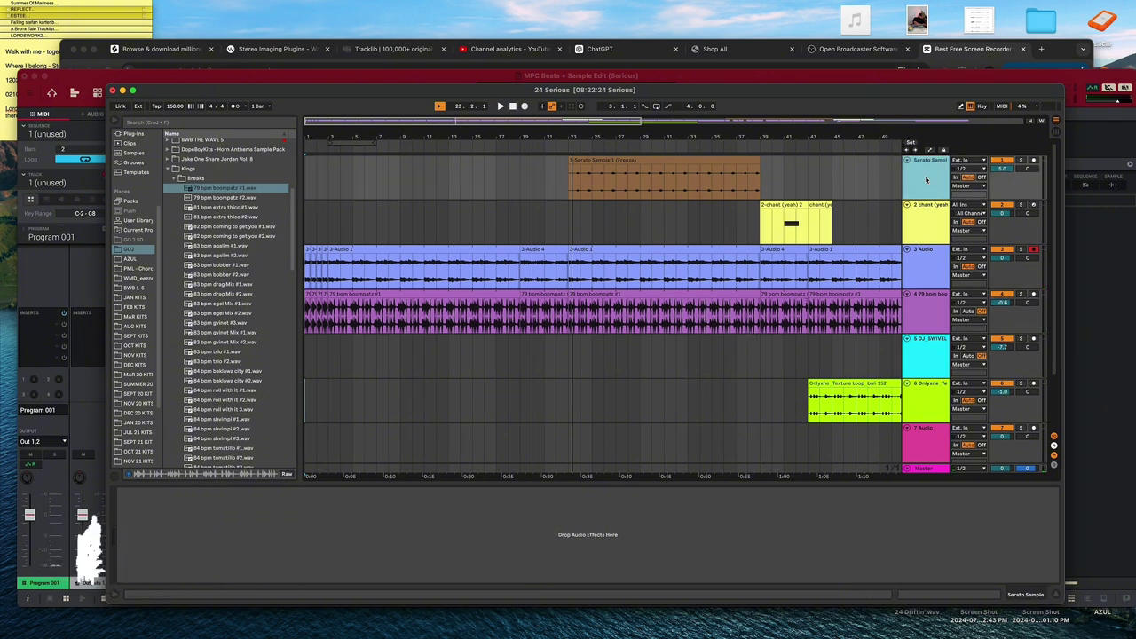
{"action": "left_click", "coordinate": [1022, 161]}
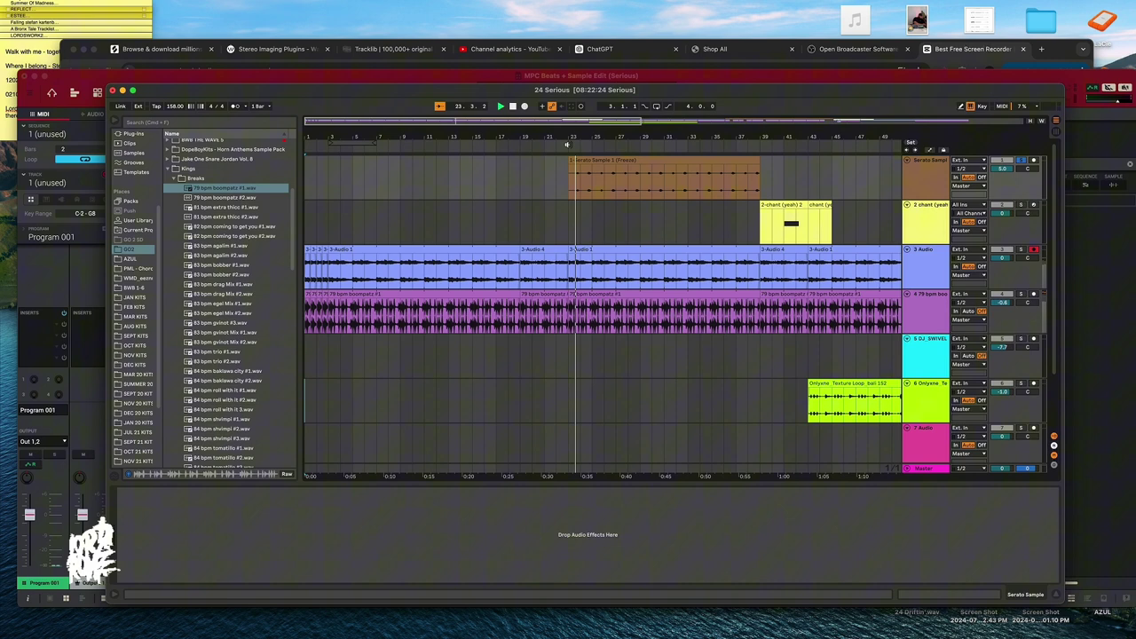
{"action": "left_click", "coordinate": [1022, 161]}
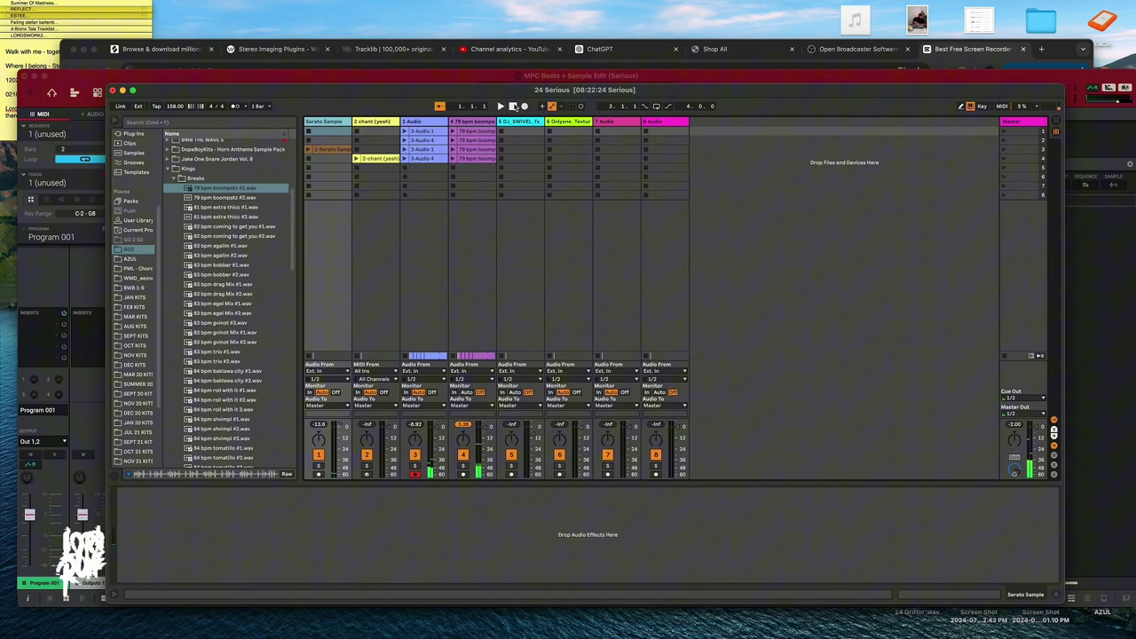
Step: Toggle to Arrangement and back, then select track 2 to show the chant (yeah) devices
{"action": "left_click", "coordinate": [1056, 122]}
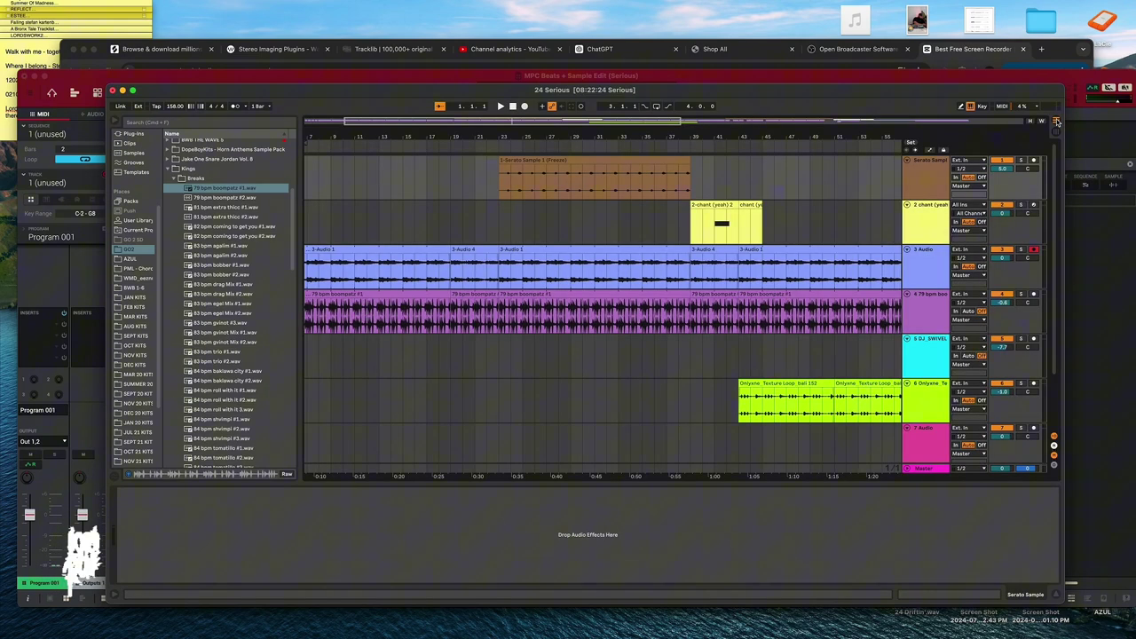
{"action": "left_click", "coordinate": [1057, 133]}
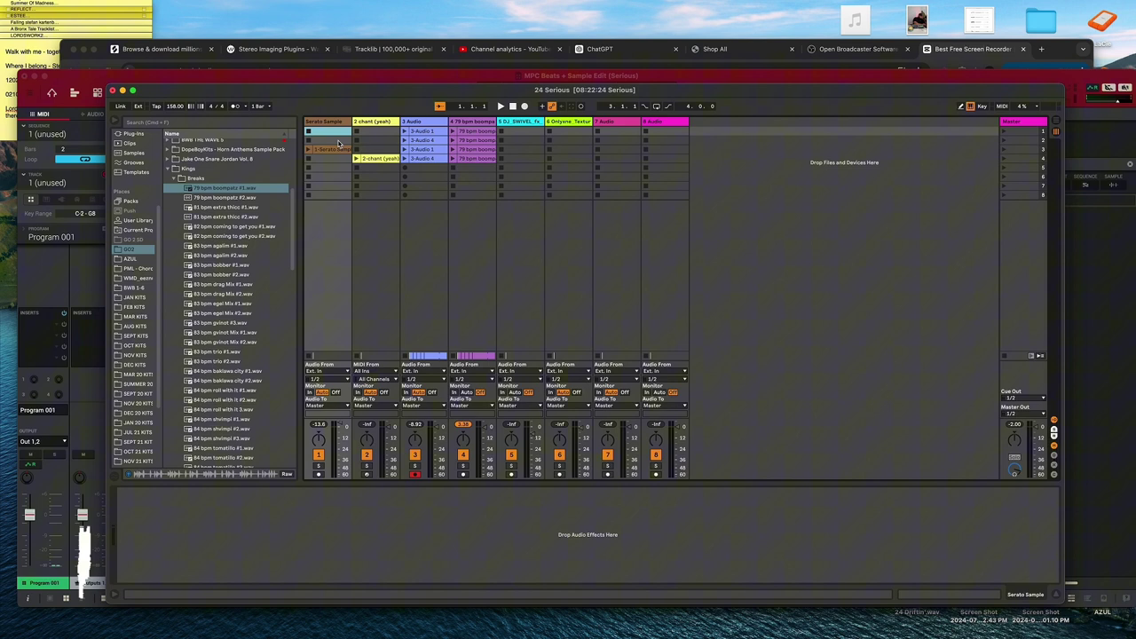
{"action": "left_click", "coordinate": [336, 124]}
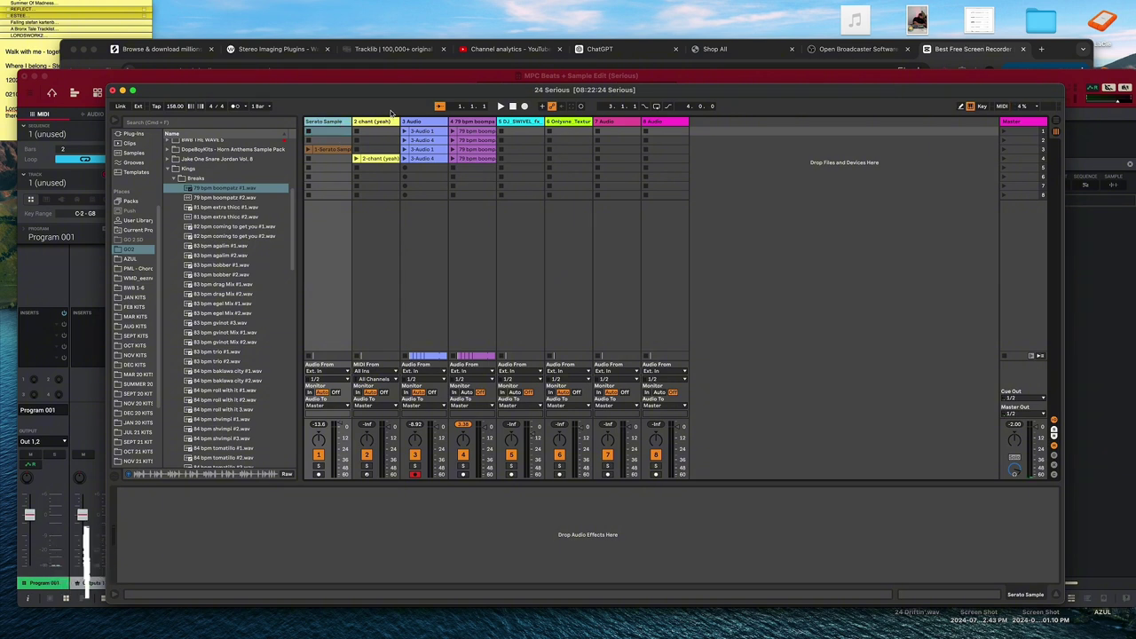
{"action": "left_click", "coordinate": [382, 125]}
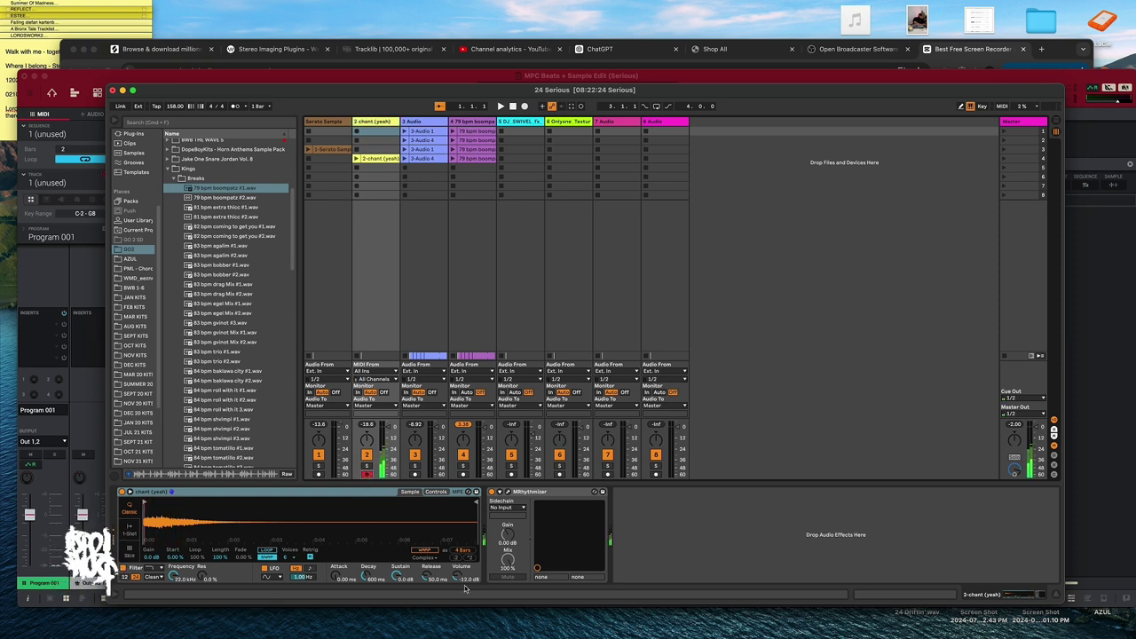
Step: Focus the chant Simpler, then open and close the MRhythmizer plugin window
{"action": "left_click", "coordinate": [493, 495]}
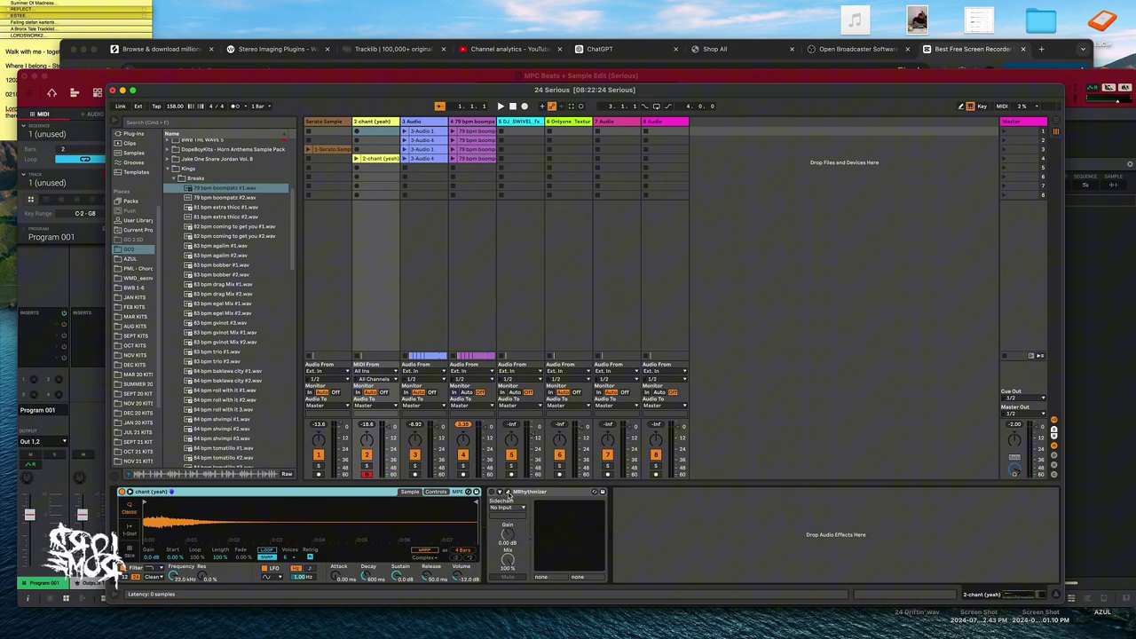
{"action": "left_click", "coordinate": [507, 493]}
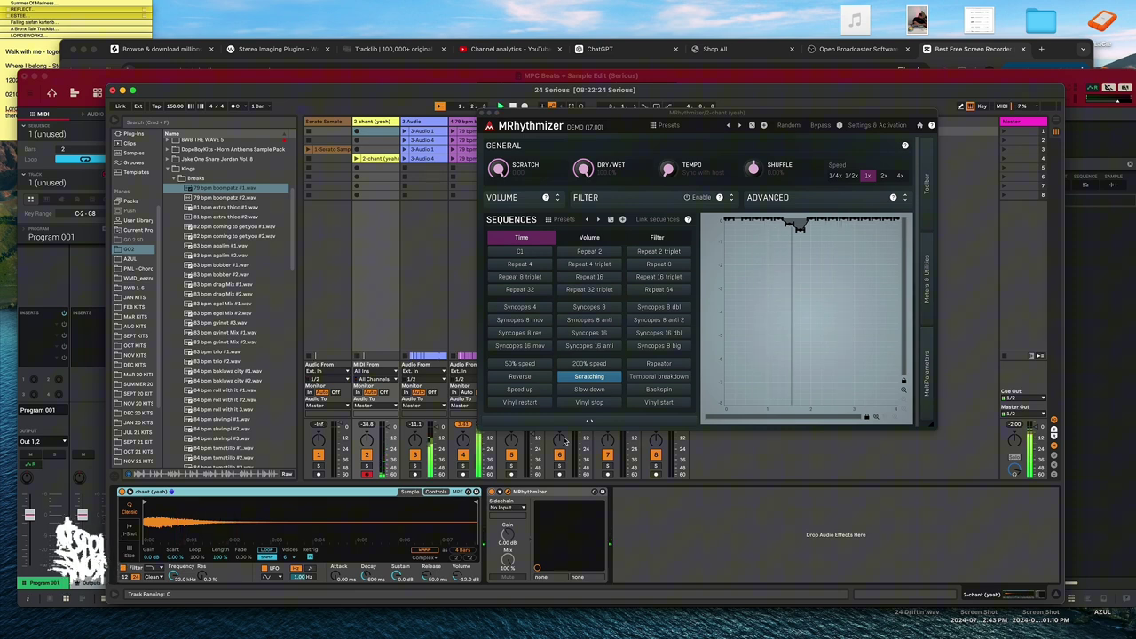
{"action": "left_click", "coordinate": [481, 114]}
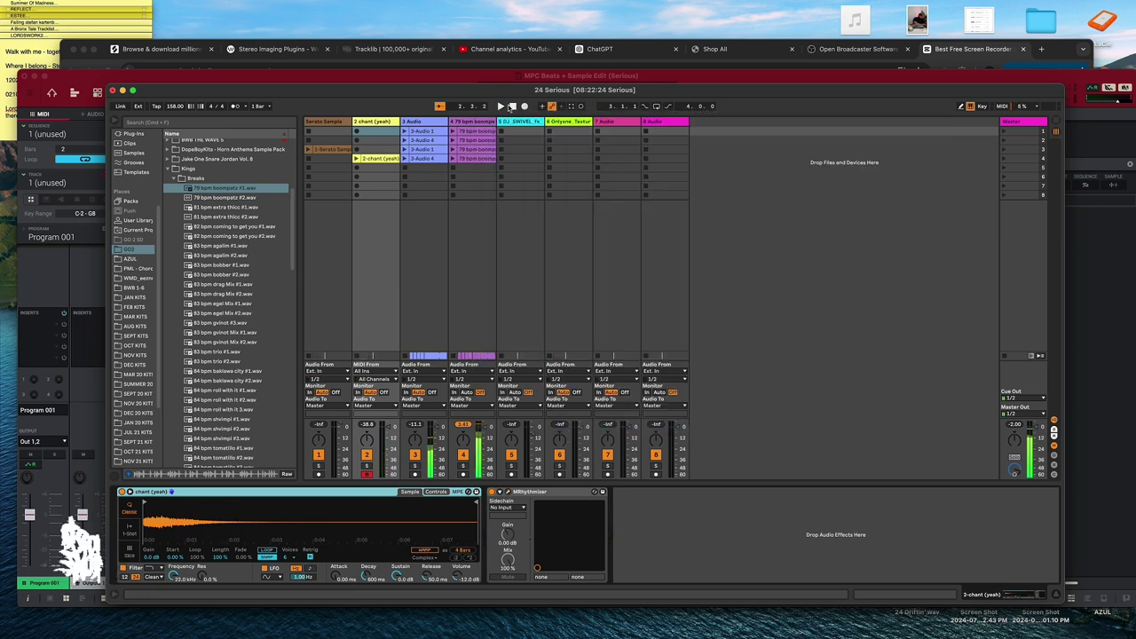
Step: In the arrangement timeline, mark a short range from bar 3 and select the recorded audio clip
{"action": "left_click", "coordinate": [1056, 125]}
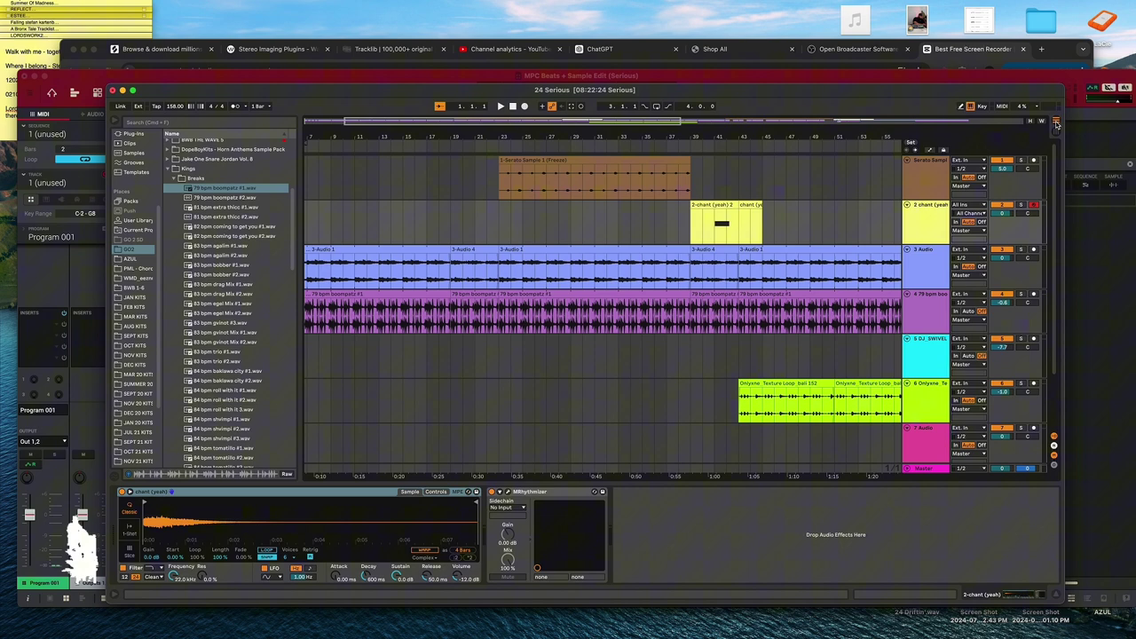
{"action": "scroll", "coordinate": [619, 273], "scroll_direction": "down", "scroll_amount": 2}
{"action": "scroll", "coordinate": [618, 272], "scroll_direction": "left", "scroll_amount": 4}
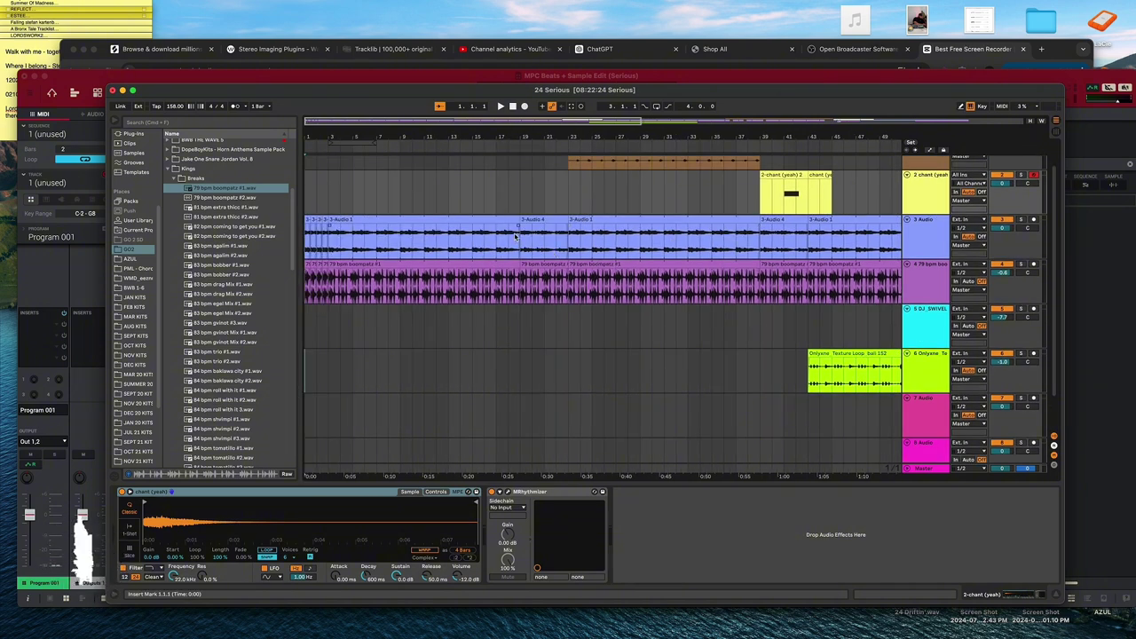
{"action": "scroll", "coordinate": [479, 227], "scroll_direction": "up", "scroll_amount": 5}
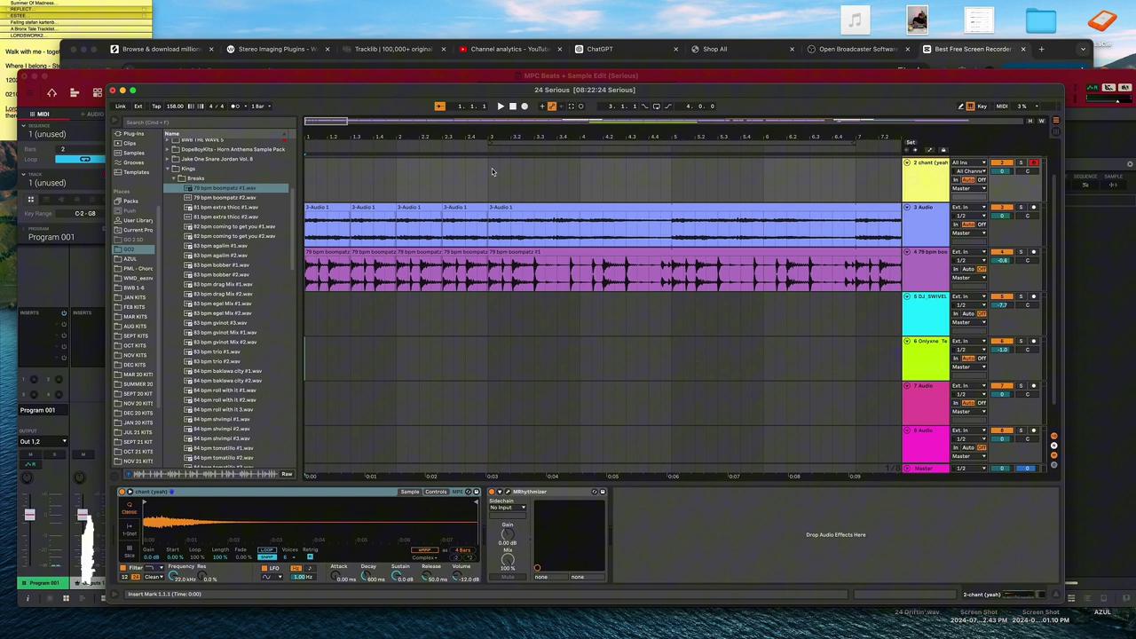
{"action": "left_click_drag", "start_coordinate": [491, 211], "coordinate": [517, 223]}
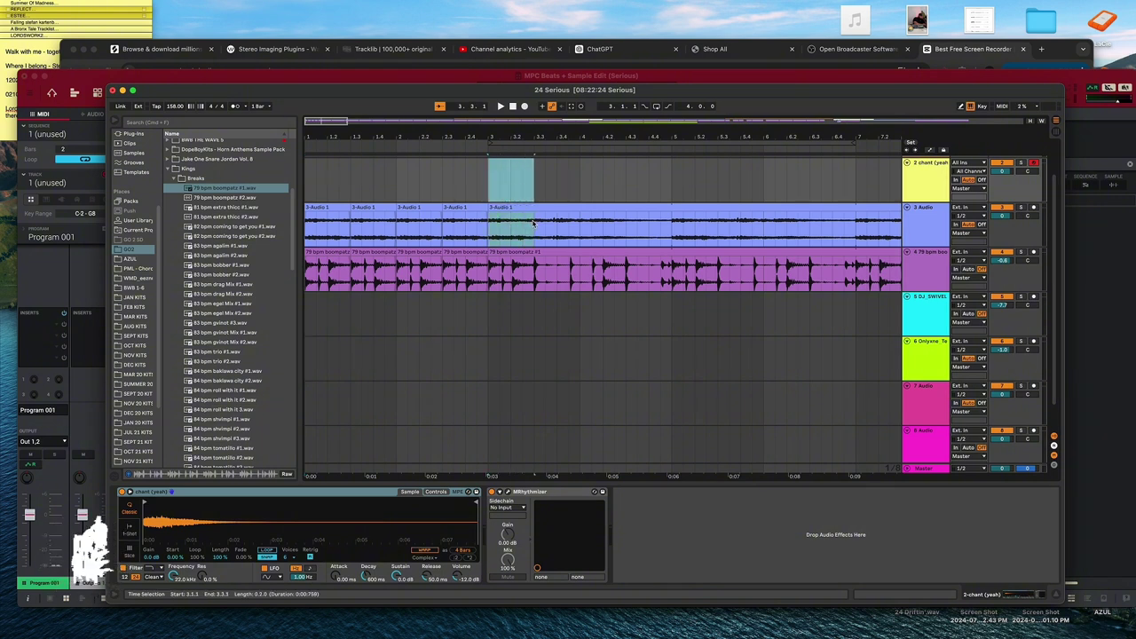
{"action": "left_click", "coordinate": [533, 223]}
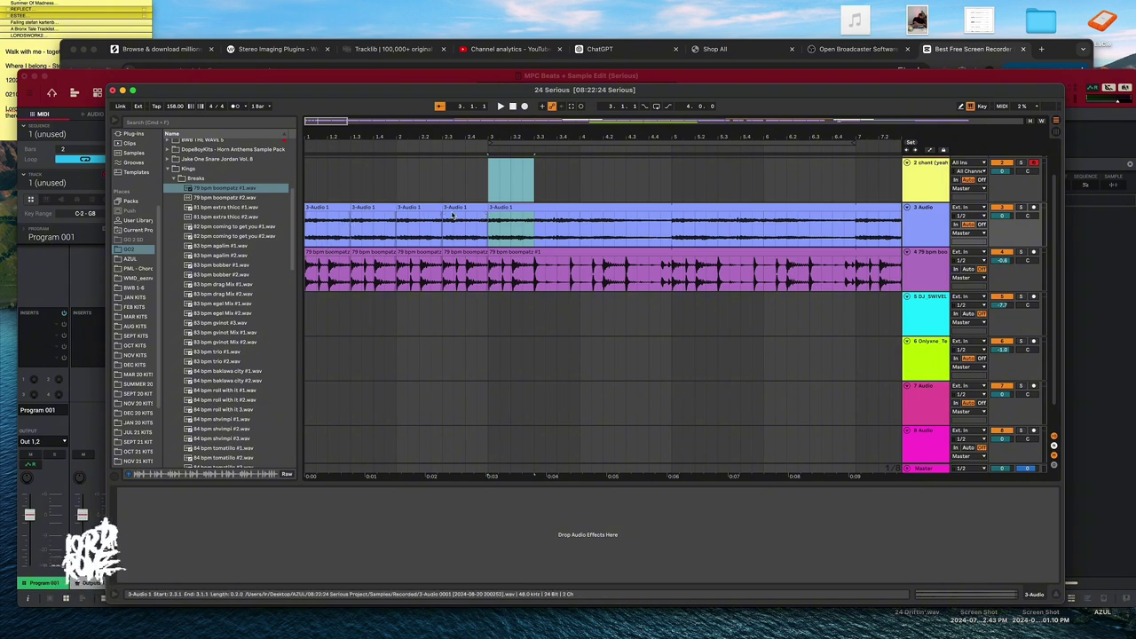
Step: Create a short clip on the chant track, return the song position to 1.1.1, and select the stray clip
{"action": "double_click", "coordinate": [557, 183]}
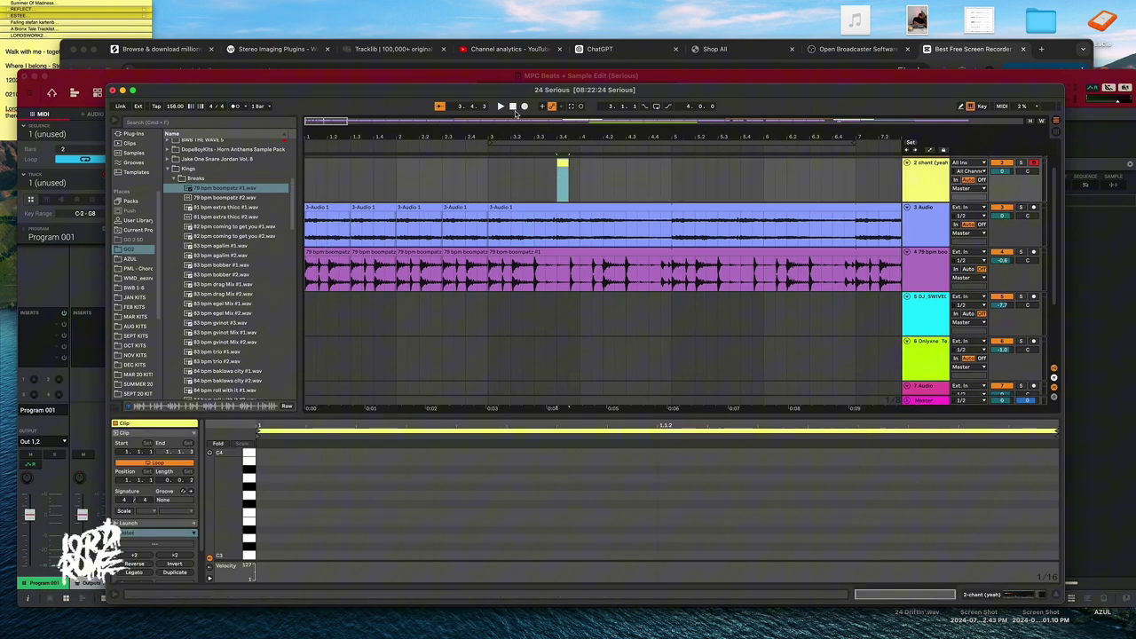
{"action": "left_click", "coordinate": [514, 108]}
{"action": "left_click", "coordinate": [562, 164]}
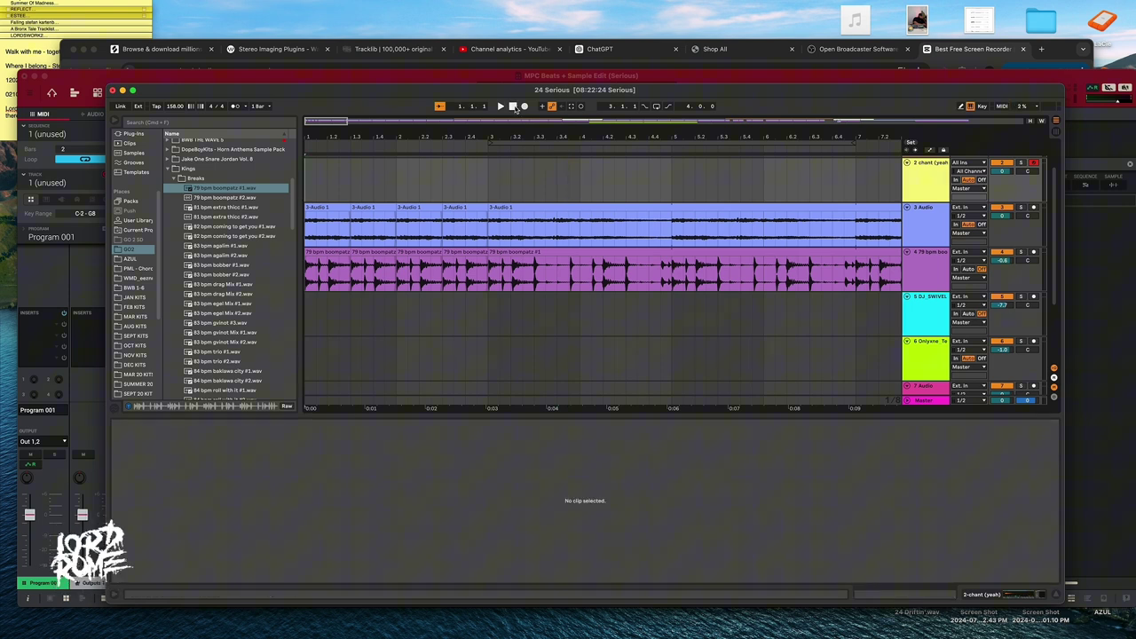
{"action": "key", "text": "space"}
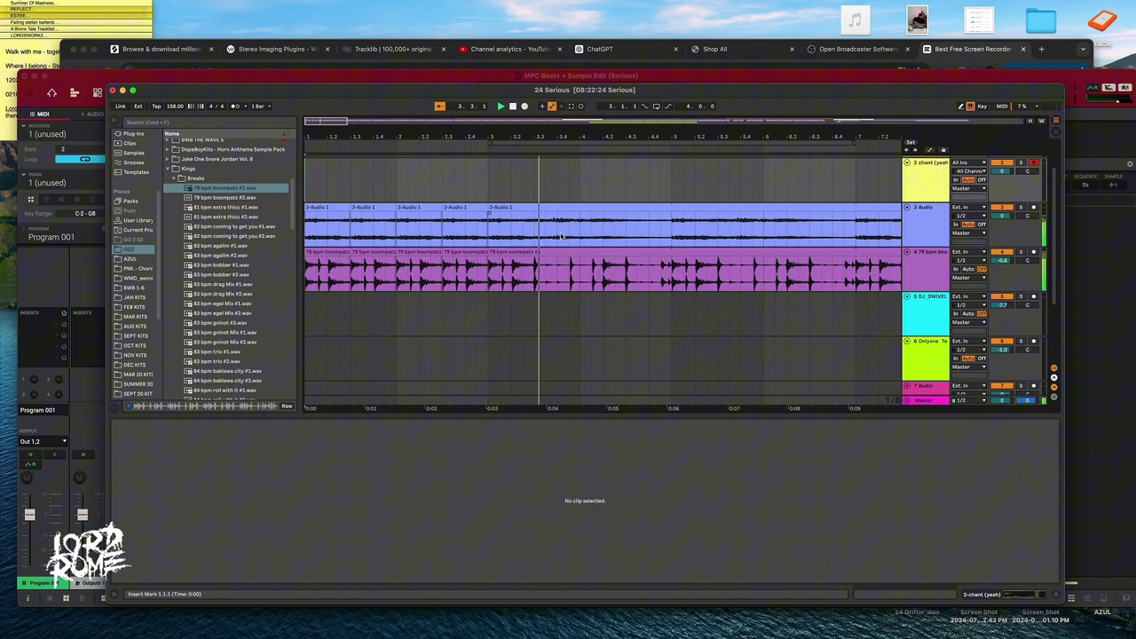
{"action": "scroll", "coordinate": [613, 257], "scroll_direction": "down", "scroll_amount": 5}
{"action": "scroll", "coordinate": [621, 260], "scroll_direction": "up", "scroll_amount": 1}
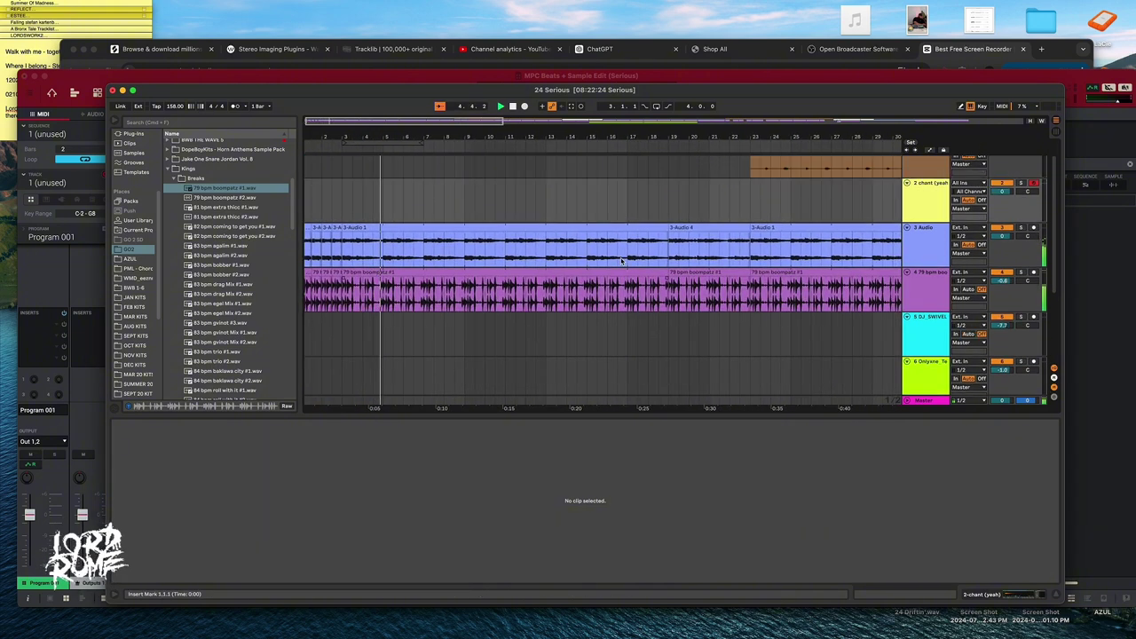
{"action": "scroll", "coordinate": [622, 260], "scroll_direction": "up", "scroll_amount": 1}
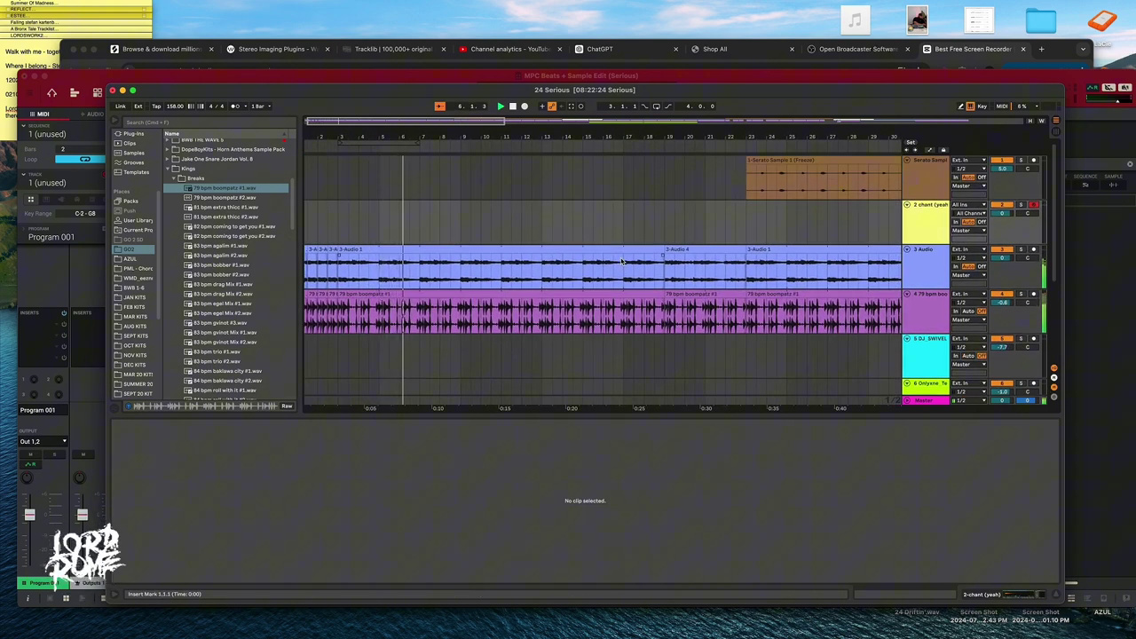
{"action": "scroll", "coordinate": [621, 260], "scroll_direction": "right", "scroll_amount": 5}
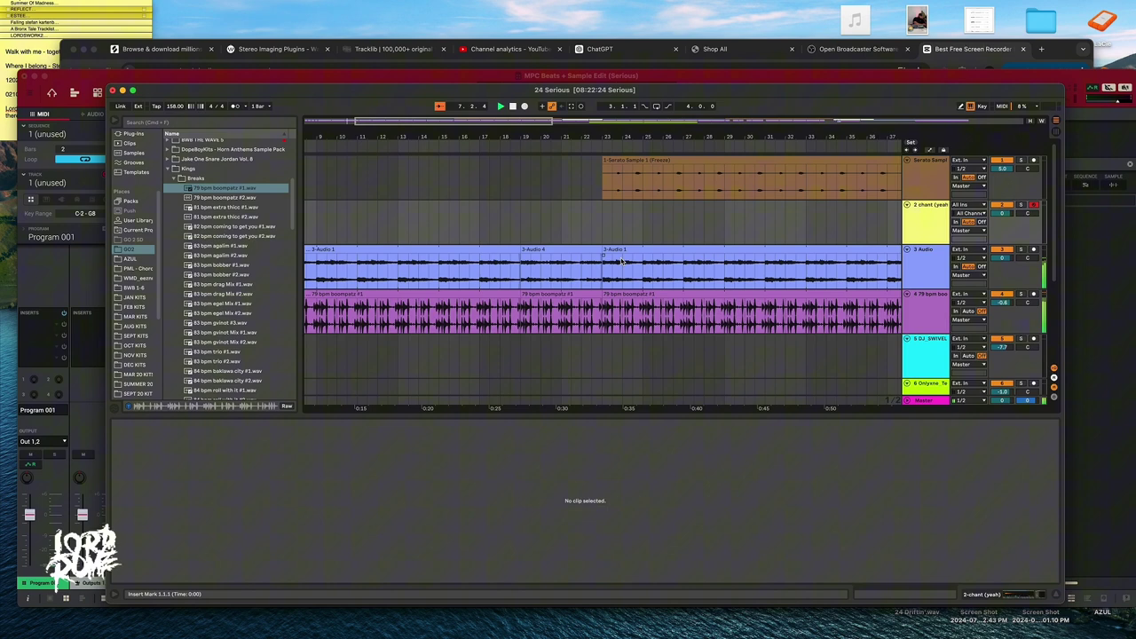
{"action": "scroll", "coordinate": [621, 260], "scroll_direction": "right", "scroll_amount": 3}
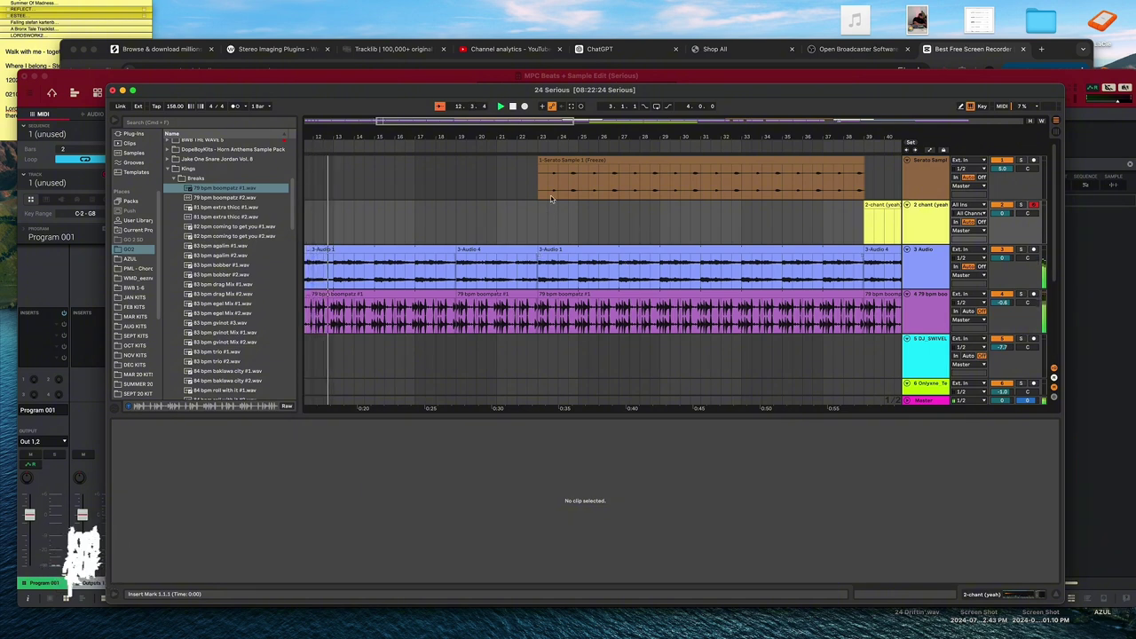
{"action": "left_click", "coordinate": [539, 147]}
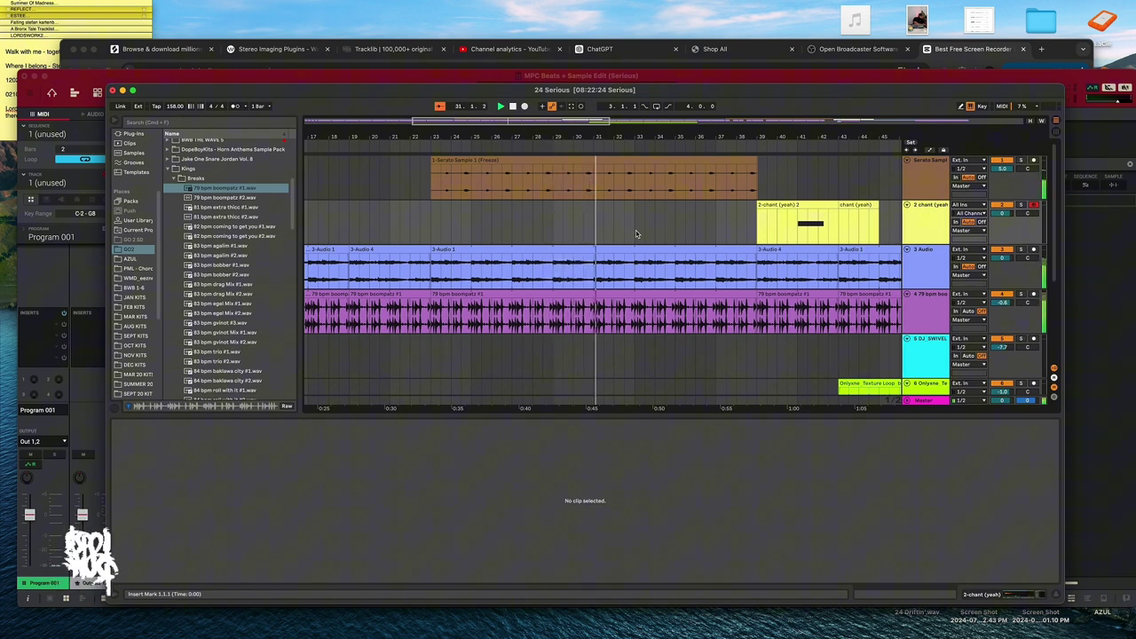
{"action": "key", "text": "space"}
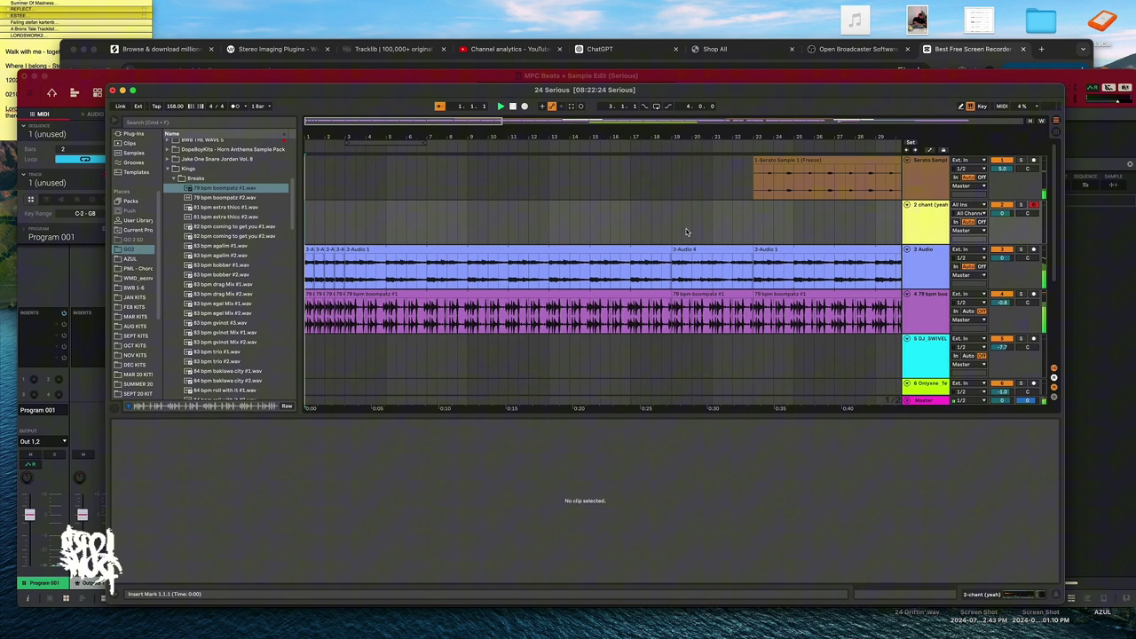
{"action": "scroll", "coordinate": [744, 233], "scroll_direction": "right", "scroll_amount": 10}
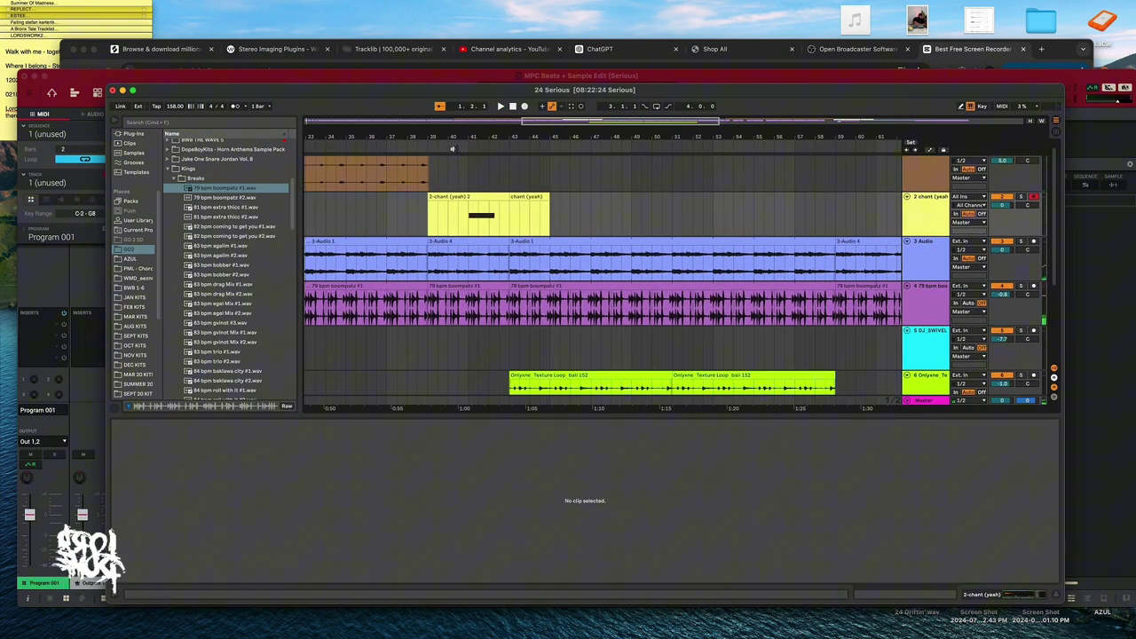
{"action": "left_click", "coordinate": [454, 149]}
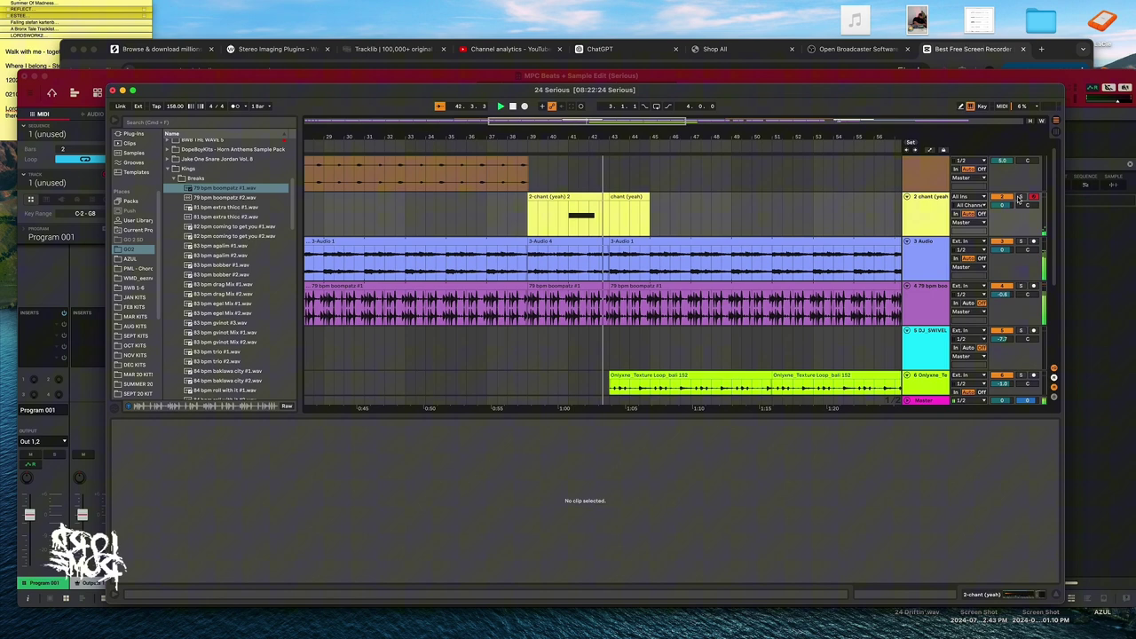
{"action": "left_click", "coordinate": [535, 148]}
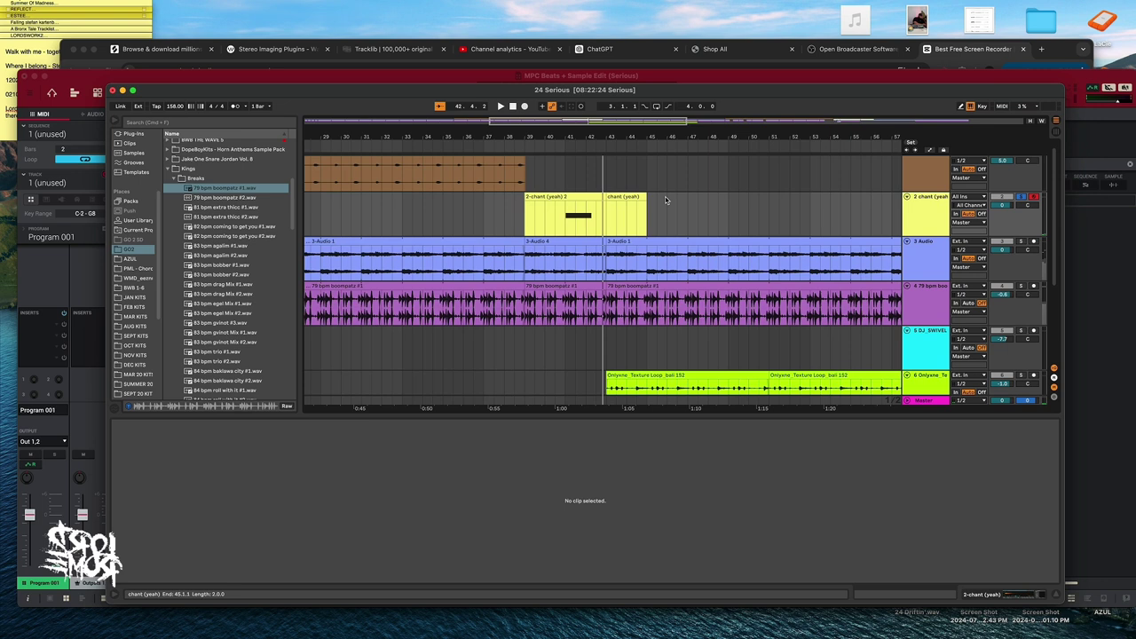
{"action": "scroll", "coordinate": [826, 324], "scroll_direction": "down", "scroll_amount": 5}
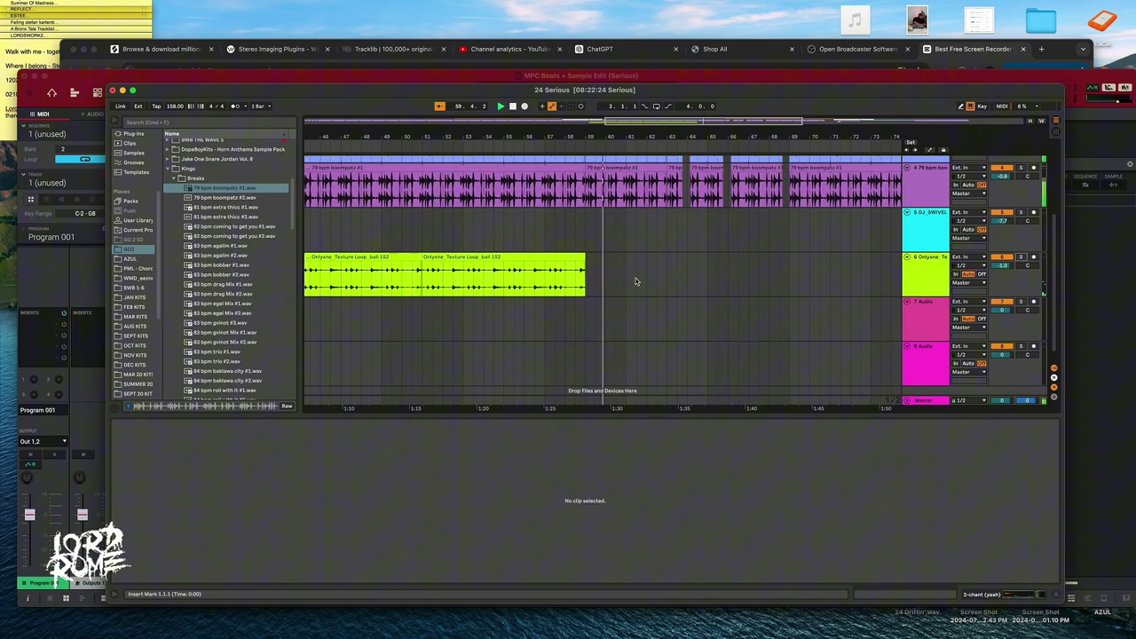
{"action": "scroll", "coordinate": [634, 282], "scroll_direction": "down", "scroll_amount": 5}
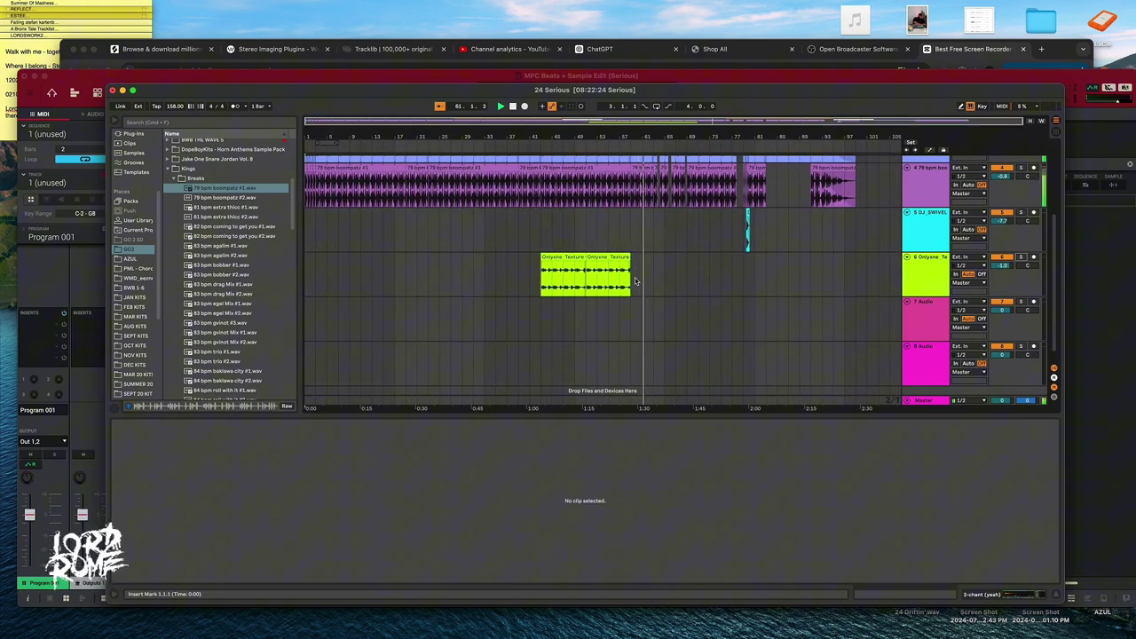
{"action": "scroll", "coordinate": [635, 282], "scroll_direction": "up", "scroll_amount": 4}
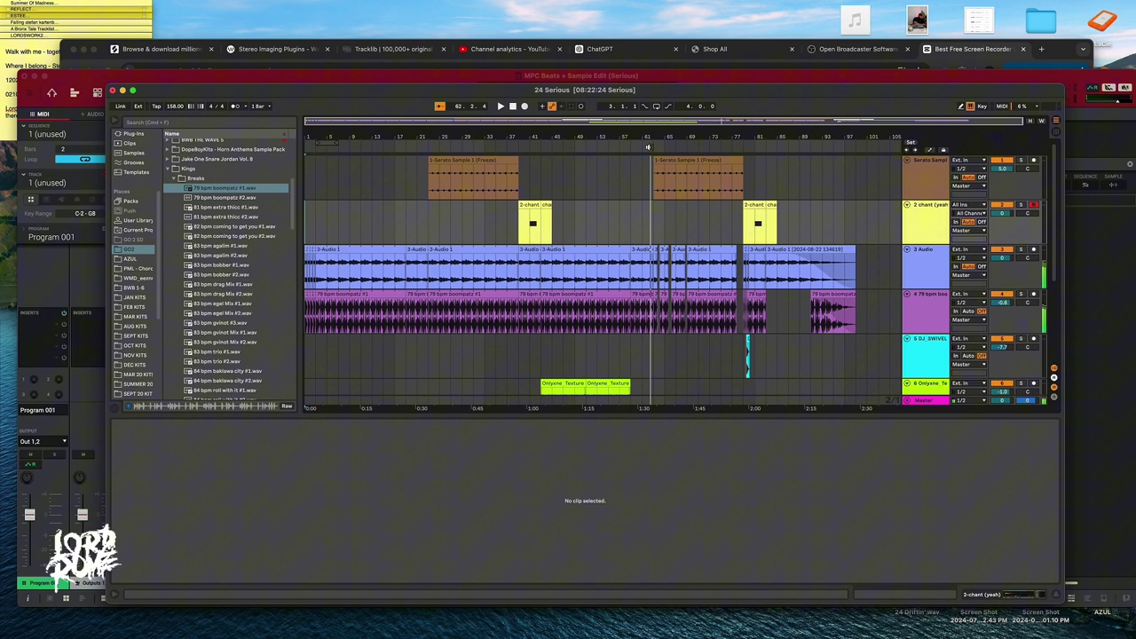
{"action": "key", "text": "space"}
{"action": "left_click", "coordinate": [647, 146]}
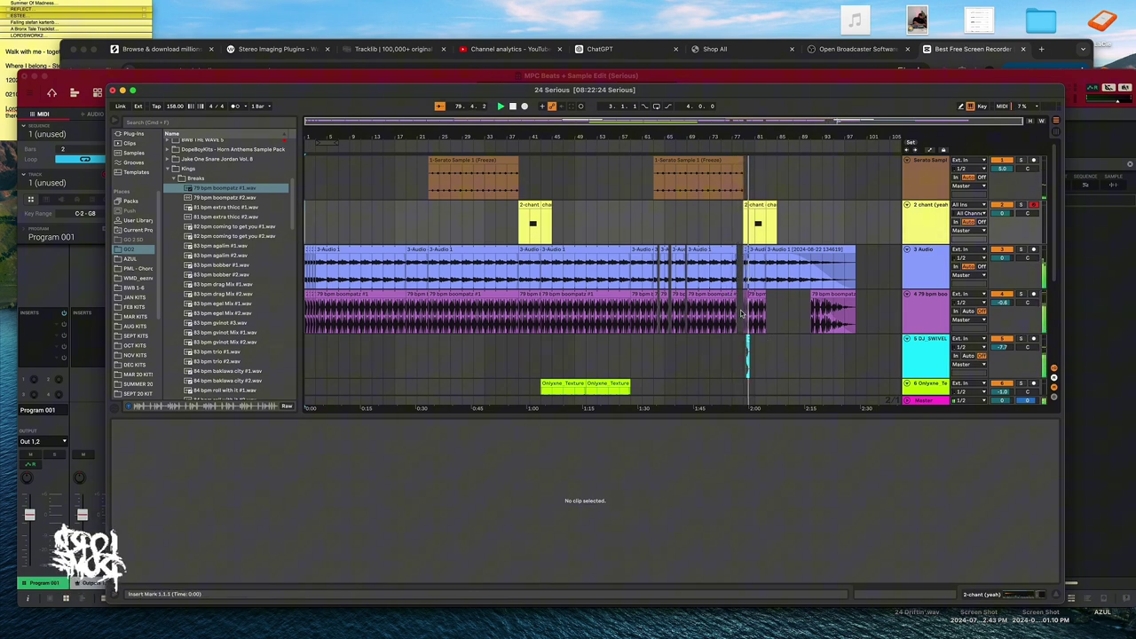
{"action": "key", "text": "plus"}
{"action": "key", "text": "plus"}
{"action": "key", "text": "plus"}
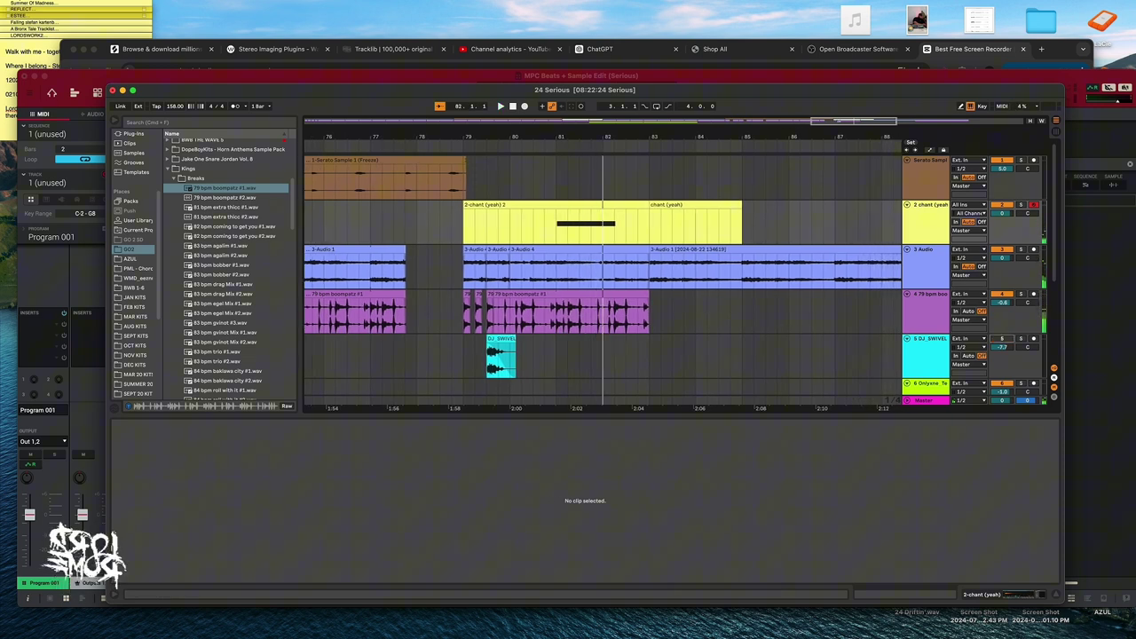
{"action": "left_click", "coordinate": [394, 143]}
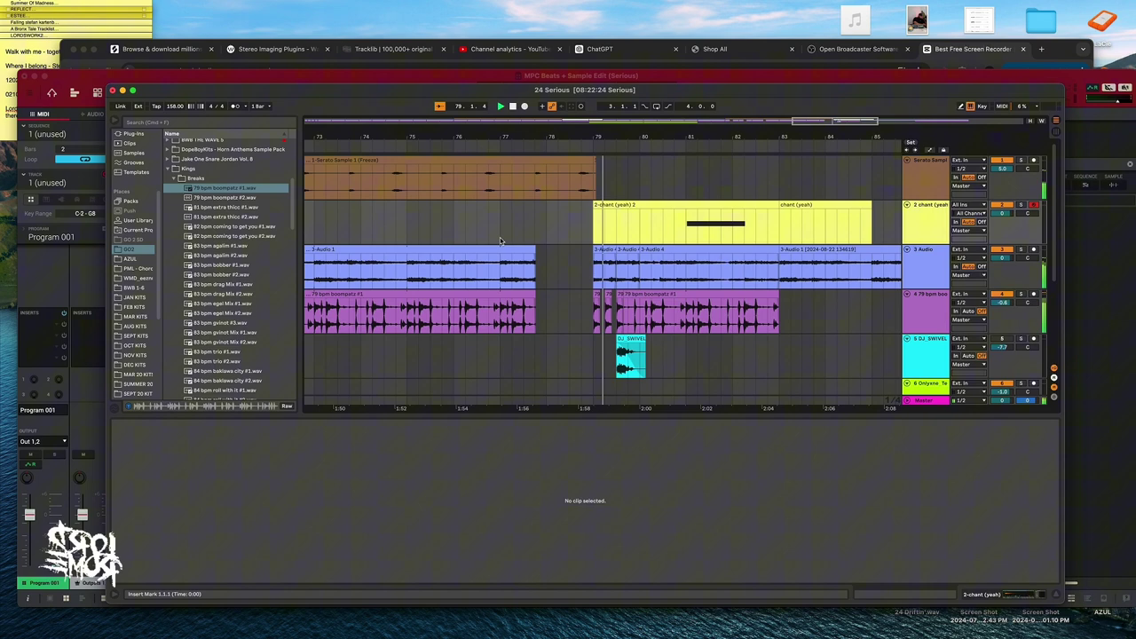
{"action": "scroll", "coordinate": [560, 303], "scroll_direction": "up", "scroll_amount": 3}
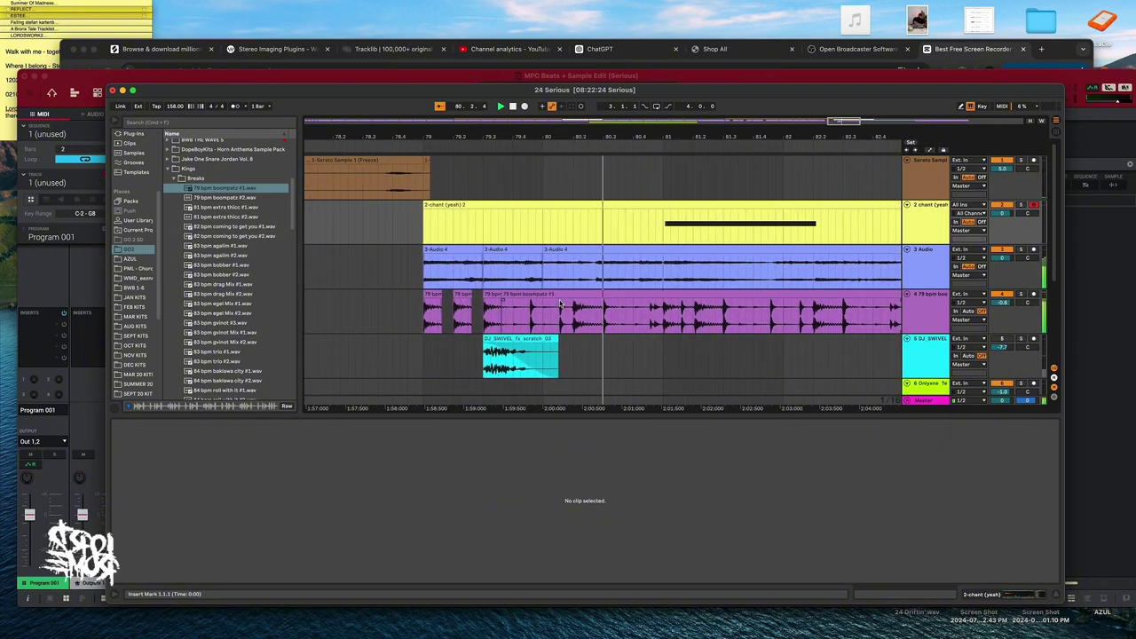
{"action": "scroll", "coordinate": [560, 303], "scroll_direction": "left", "scroll_amount": 5}
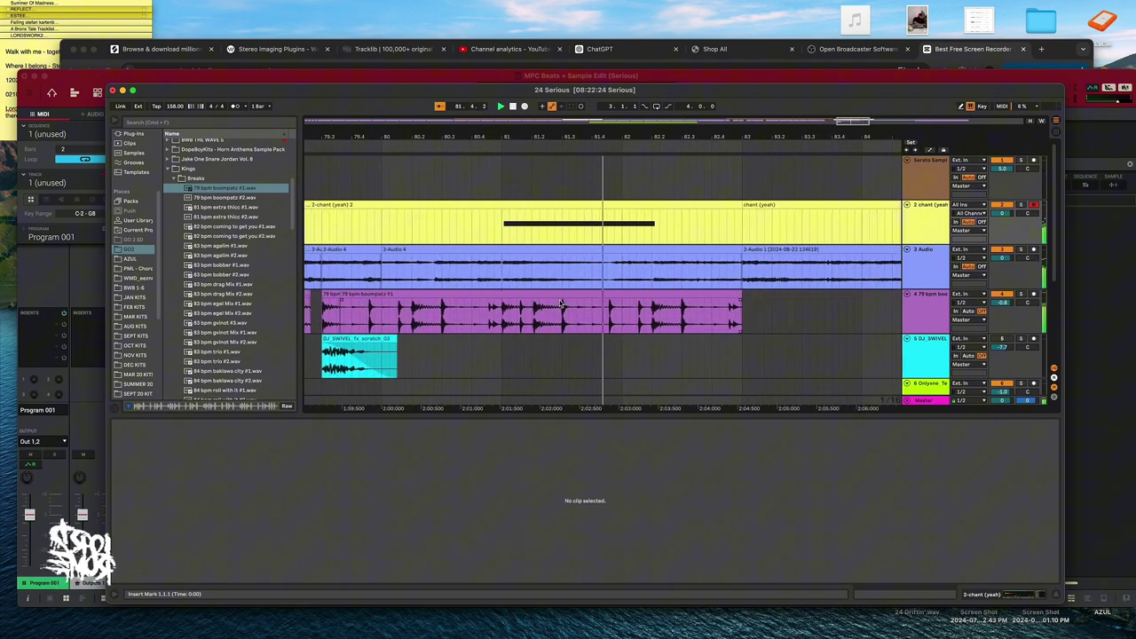
{"action": "scroll", "coordinate": [633, 296], "scroll_direction": "right", "scroll_amount": 3}
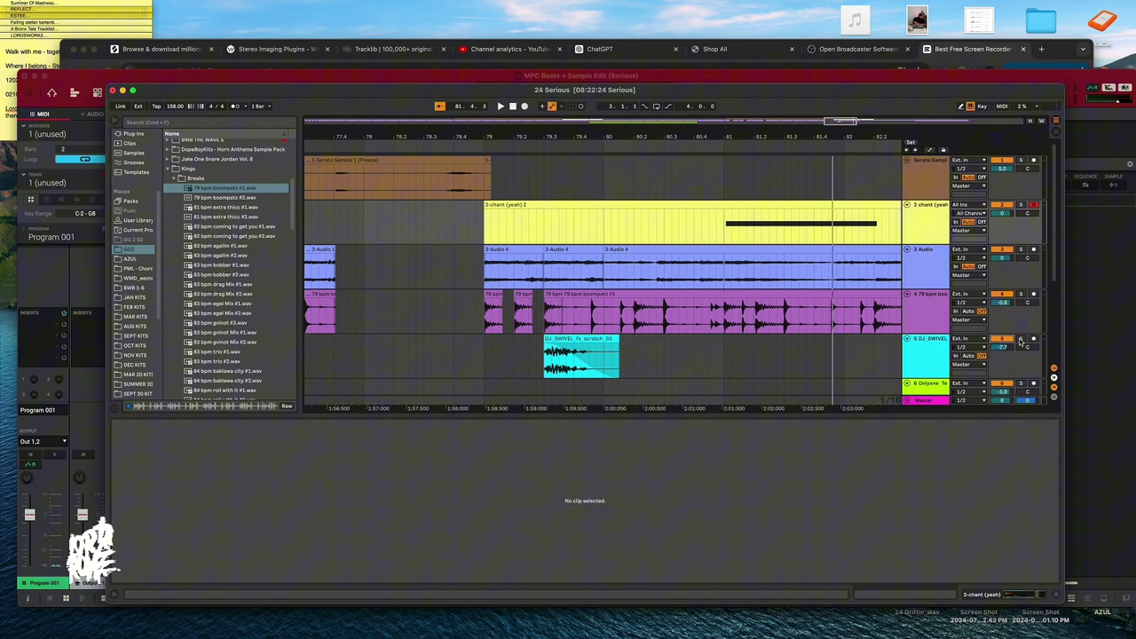
{"action": "key", "text": "space"}
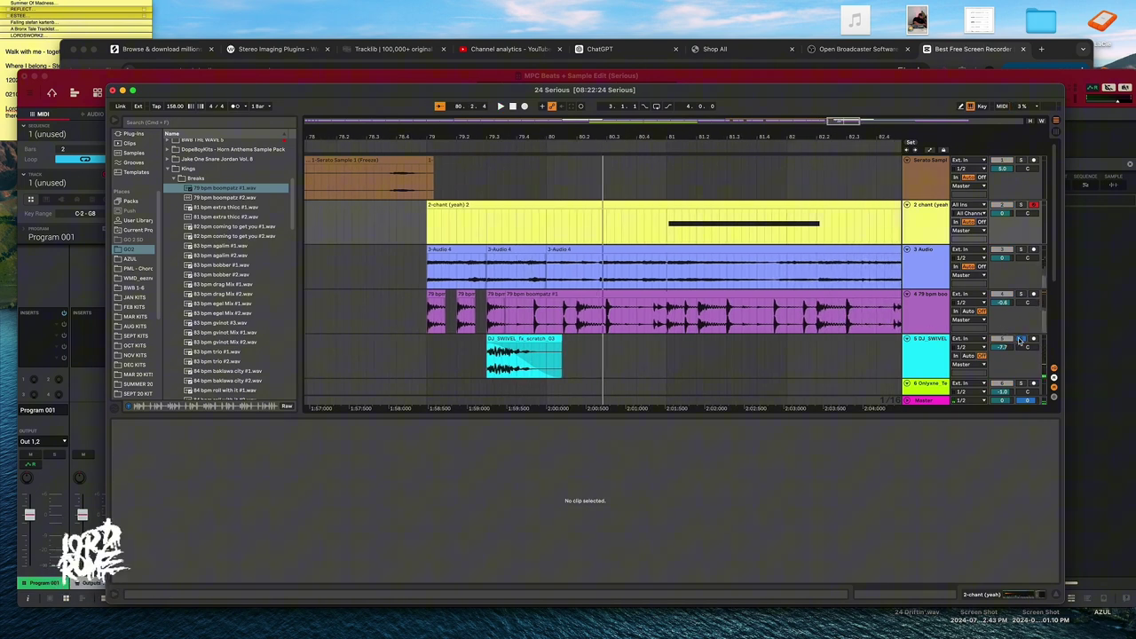
{"action": "scroll", "coordinate": [539, 315], "scroll_direction": "down", "scroll_amount": 3}
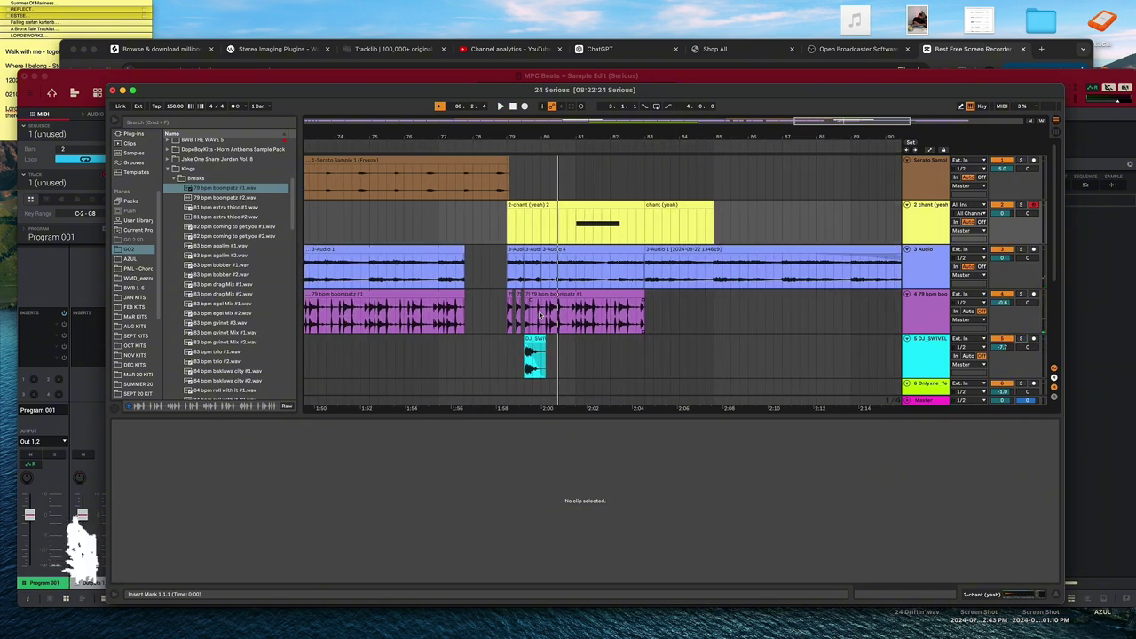
{"action": "left_click", "coordinate": [432, 150]}
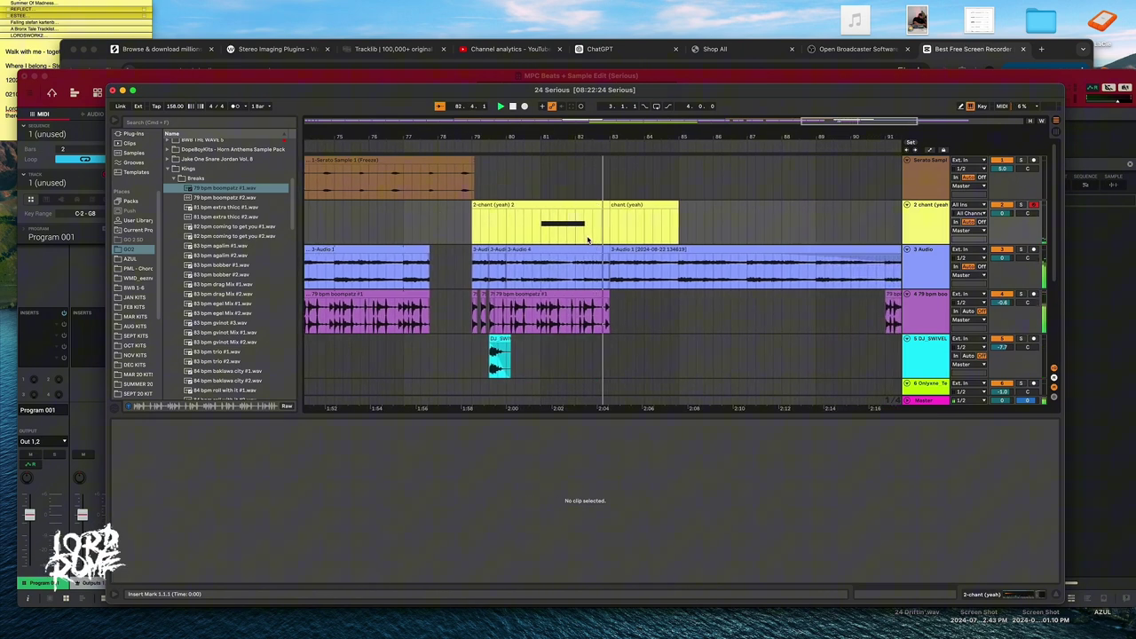
{"action": "scroll", "coordinate": [592, 245], "scroll_direction": "down", "scroll_amount": 10}
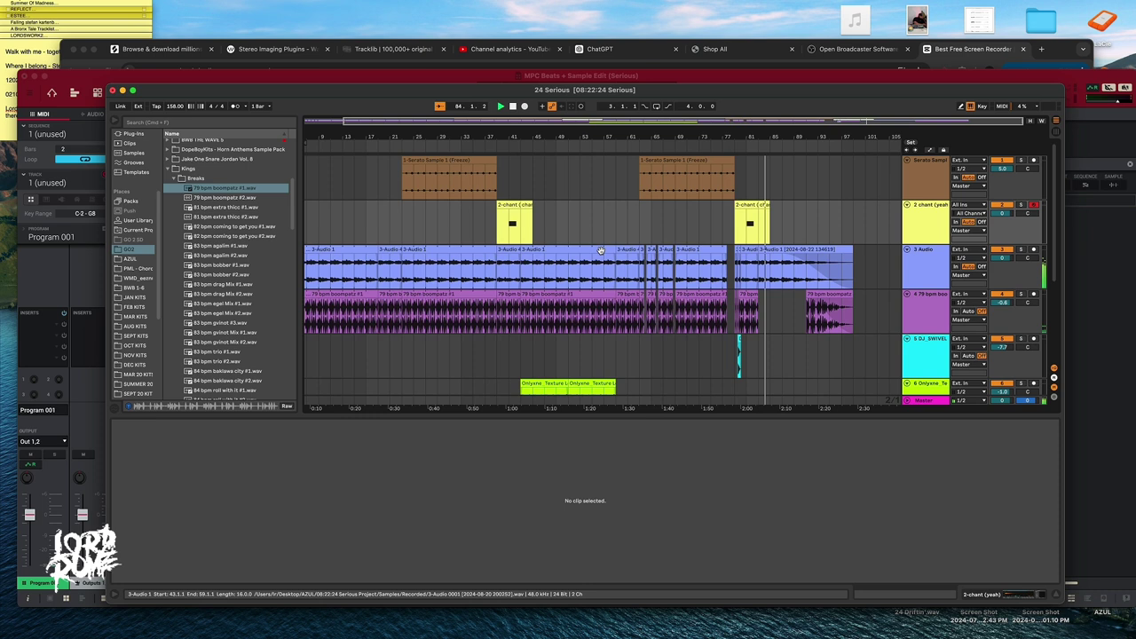
{"action": "scroll", "coordinate": [600, 251], "scroll_direction": "down", "scroll_amount": 2}
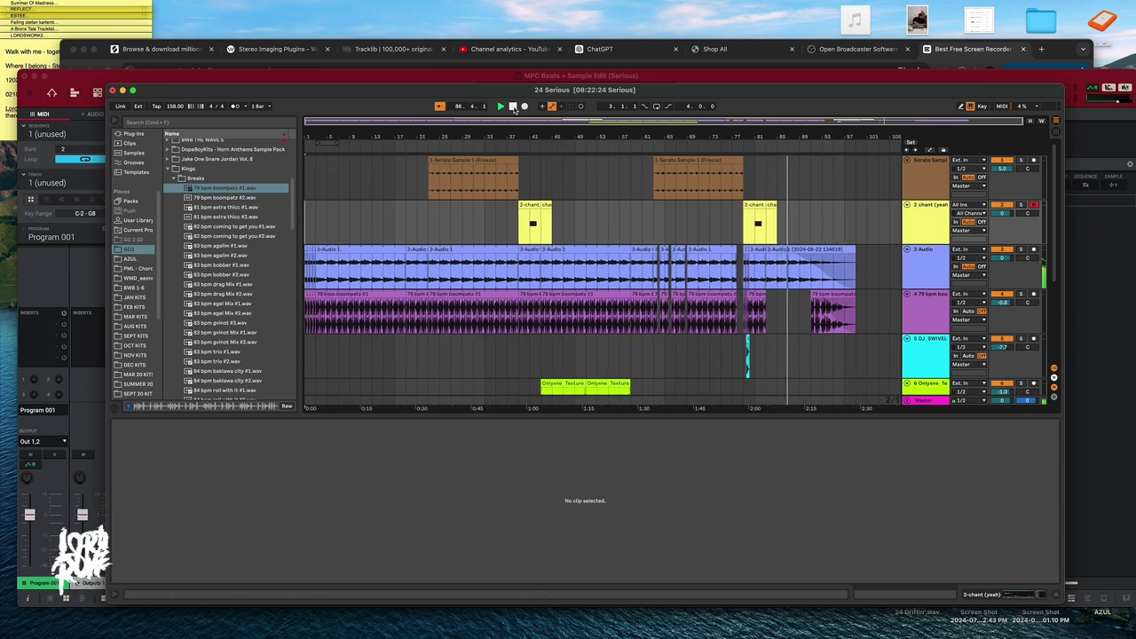
{"action": "left_click", "coordinate": [513, 106]}
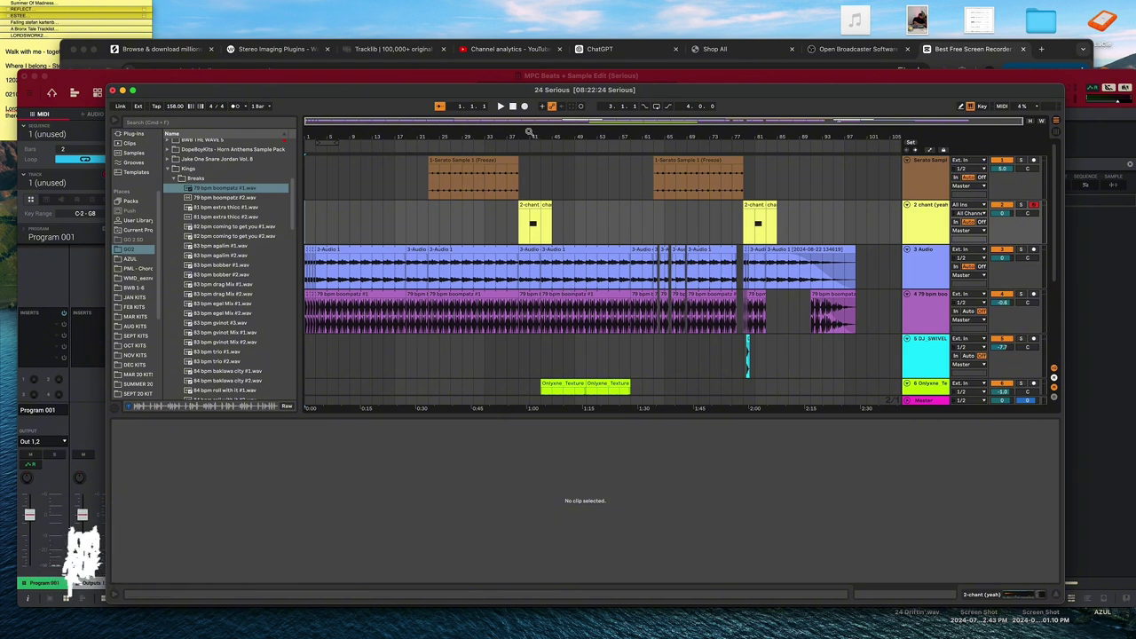
{"action": "key", "text": "space"}
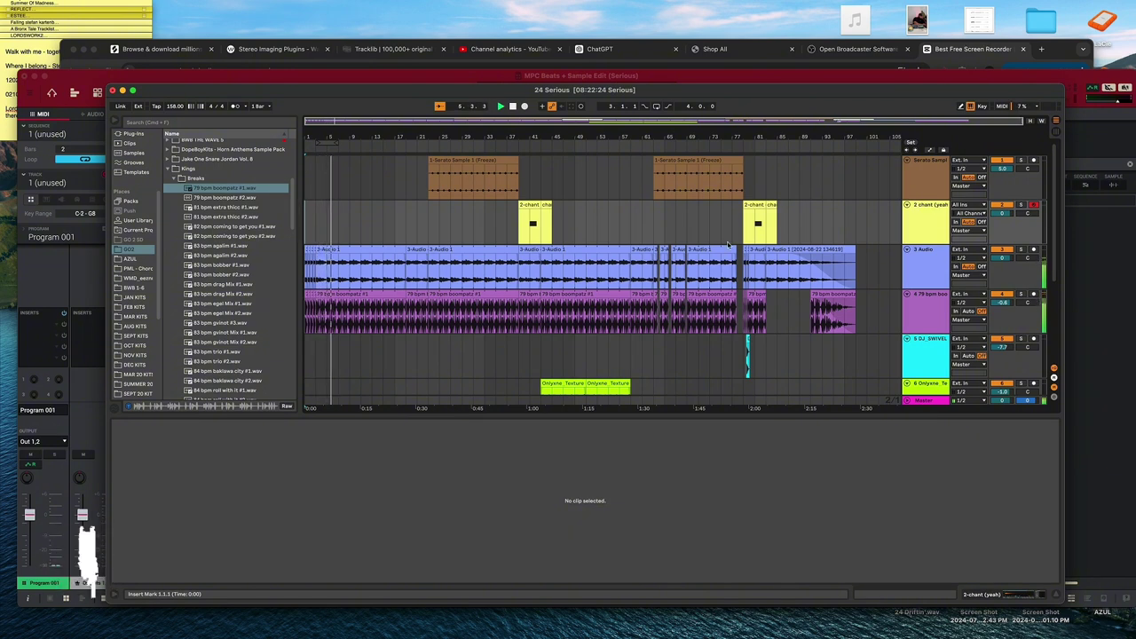
Step: Hide the file browser so the arrangement fills the whole window during playback
{"action": "left_click", "coordinate": [113, 120]}
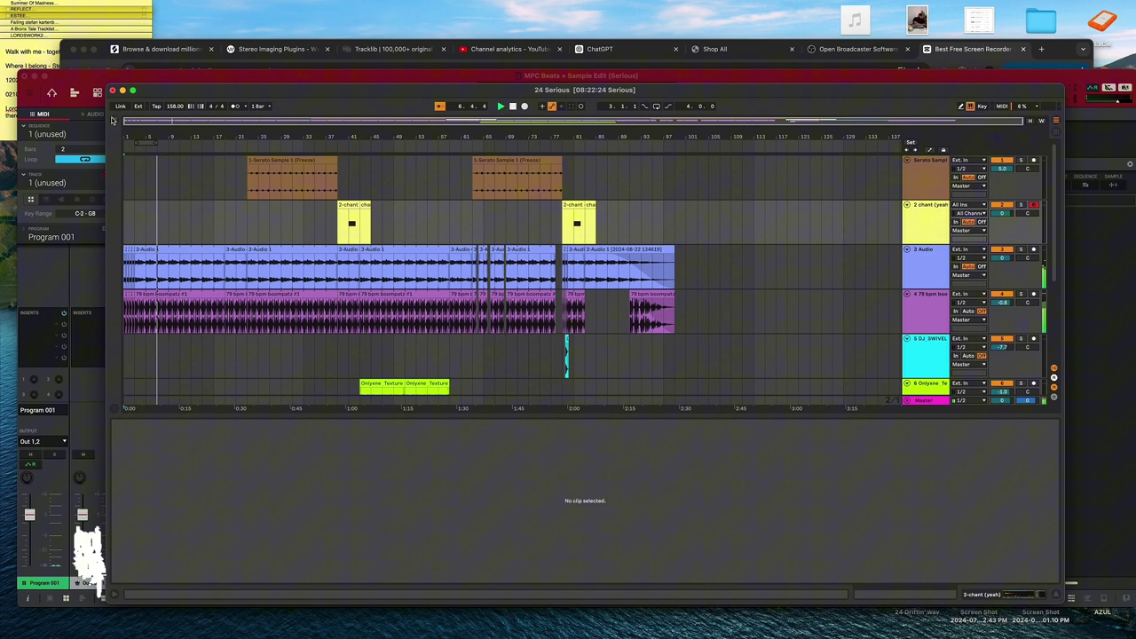